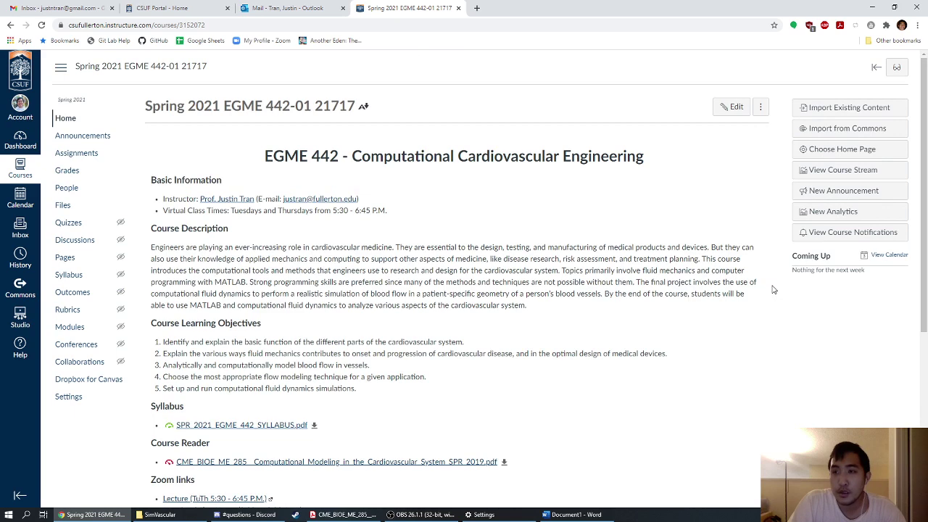
click(476, 8)
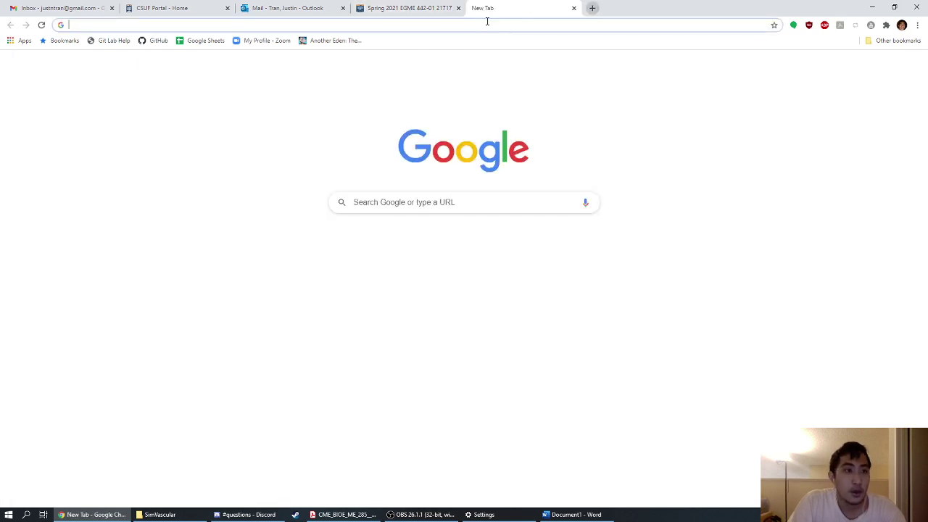
text(ww)
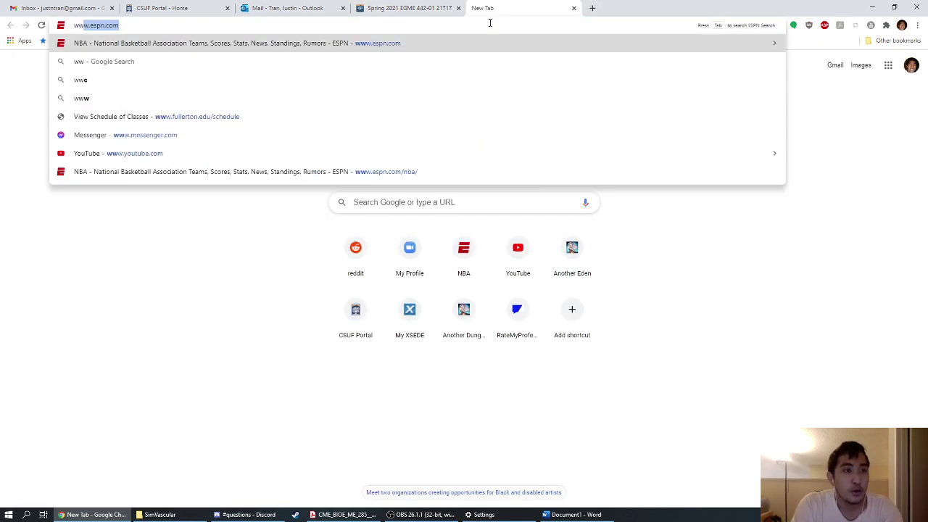
text(w.simv)
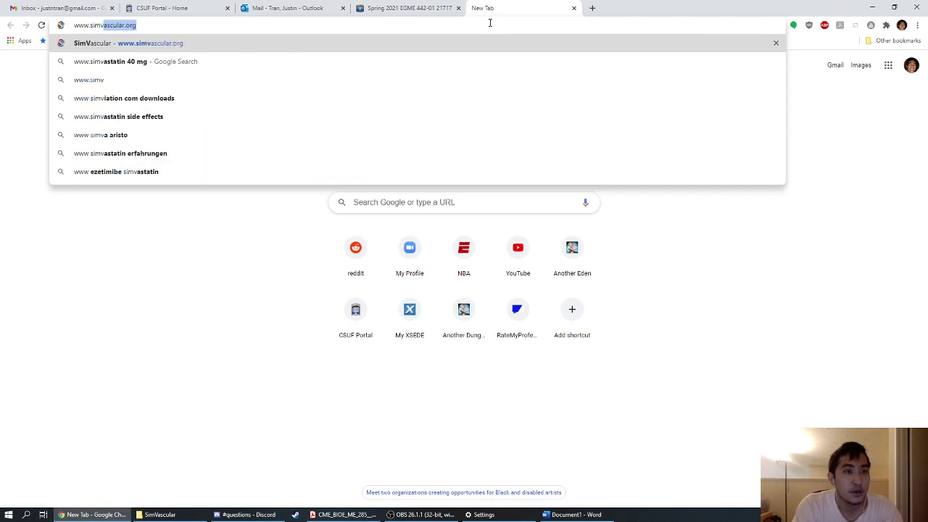
text(ascular.org)
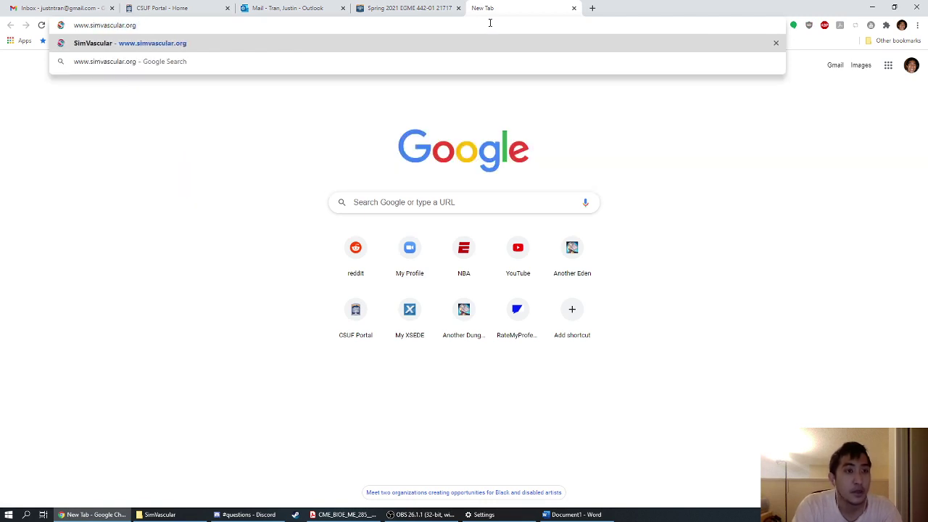
key(Return)
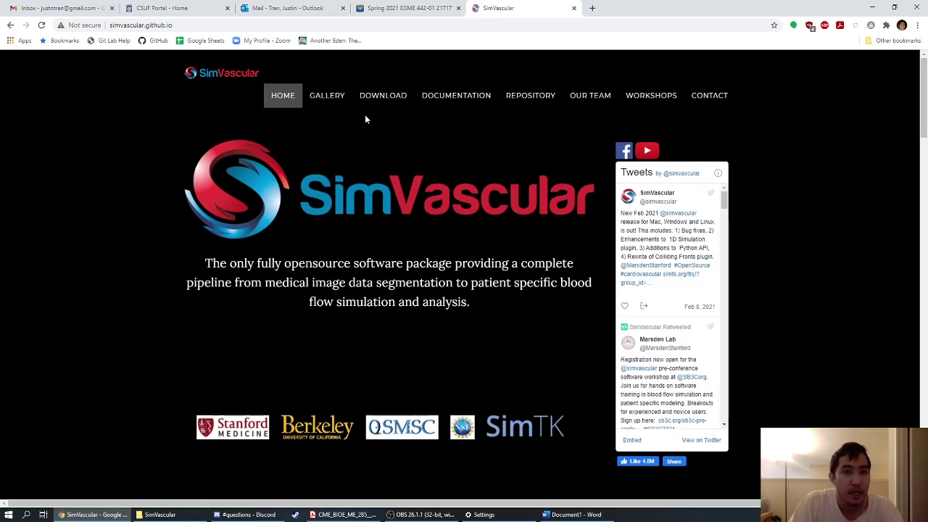
scroll(346, 236, down, 8)
scroll(348, 282, up, 4)
scroll(351, 281, up, 5)
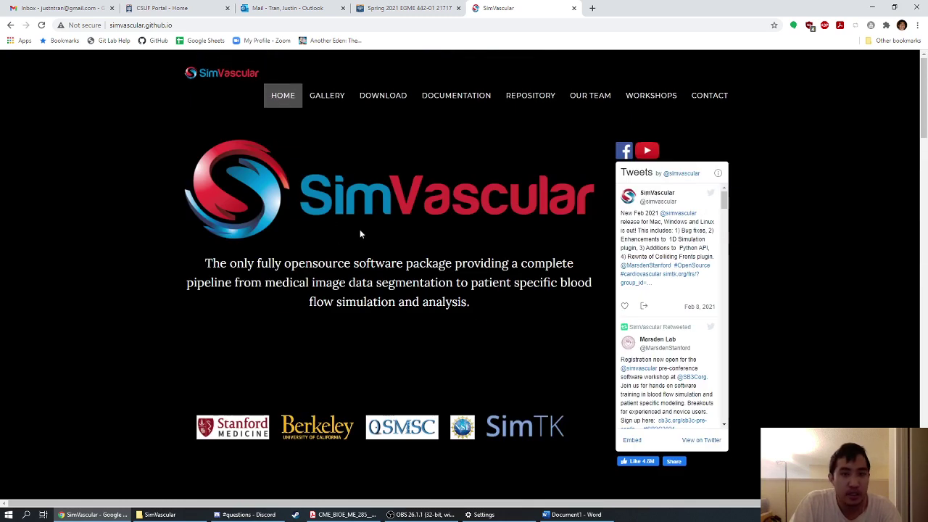
- Go to SimVascular's installation package downloads on SimTK and read the February 2021 release description
click(386, 95)
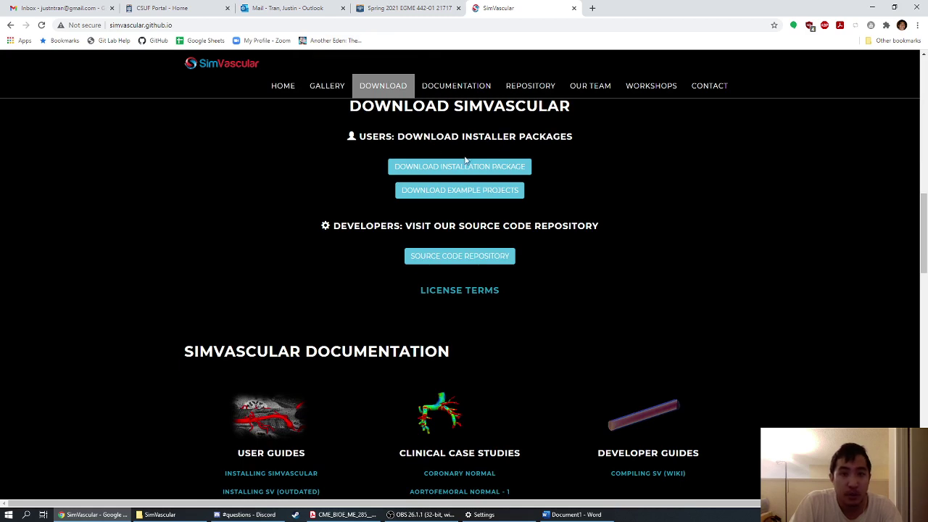
click(485, 170)
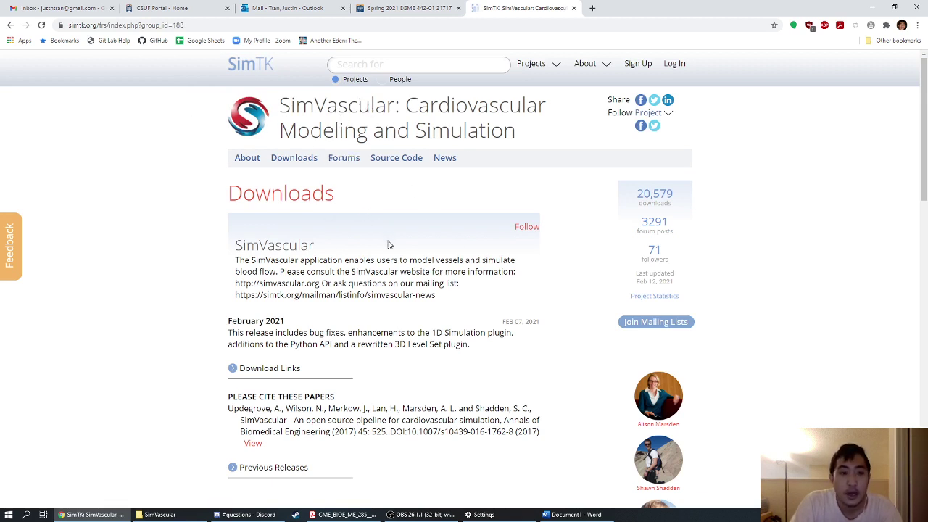
scroll(401, 272, down, 1)
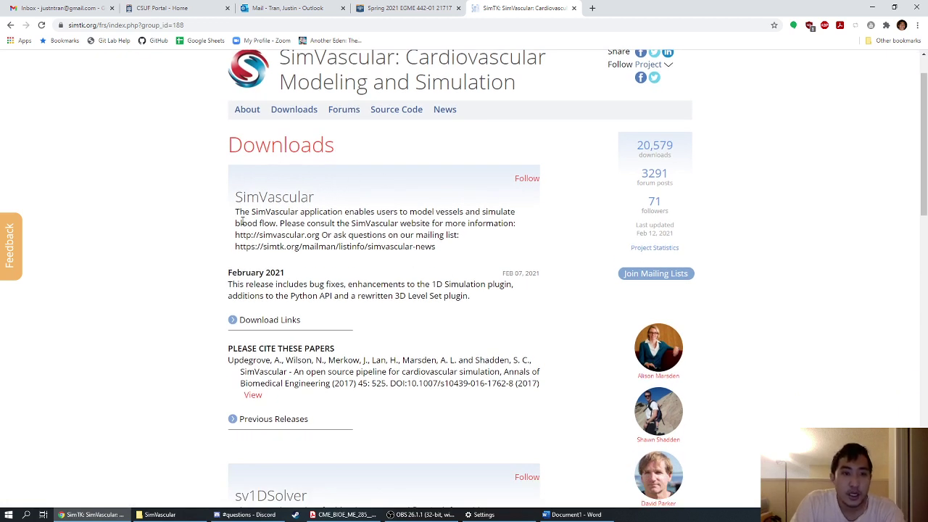
drag(234, 201, 525, 300)
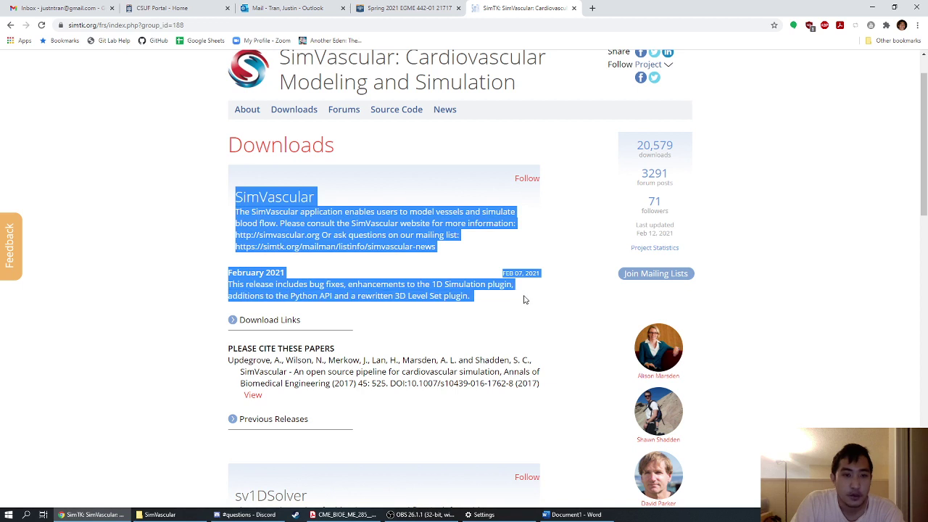
click(517, 289)
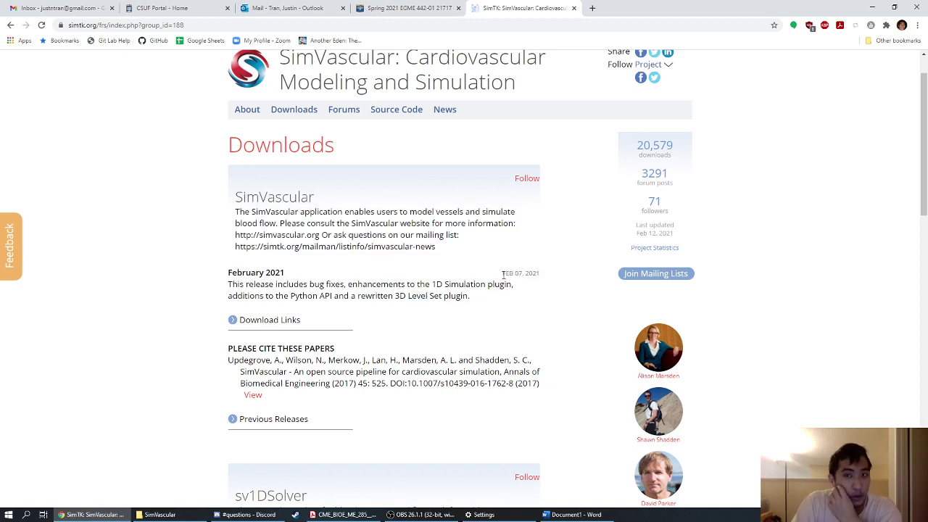
- Expand the February 2021 release's download links and review the installers offered for each operating system
click(235, 320)
scroll(434, 211, down, 2)
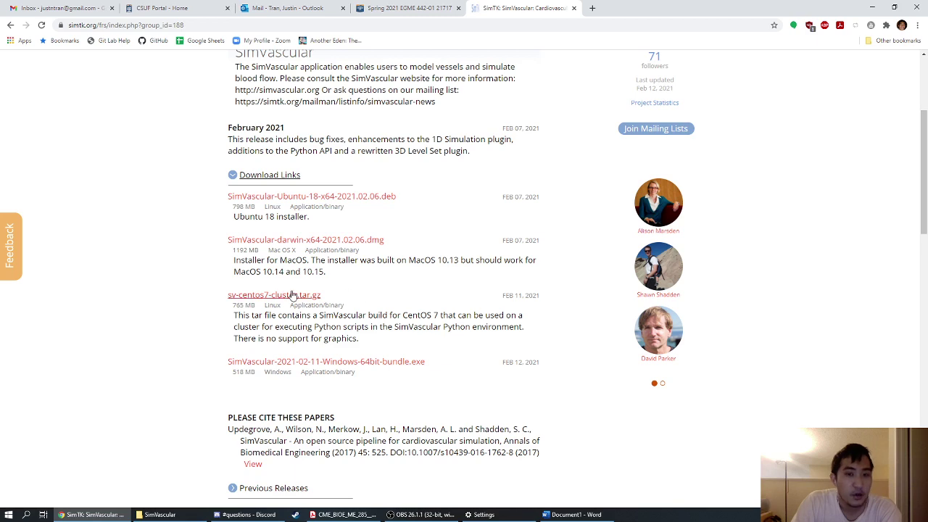
scroll(453, 294, up, 1)
scroll(454, 294, up, 2)
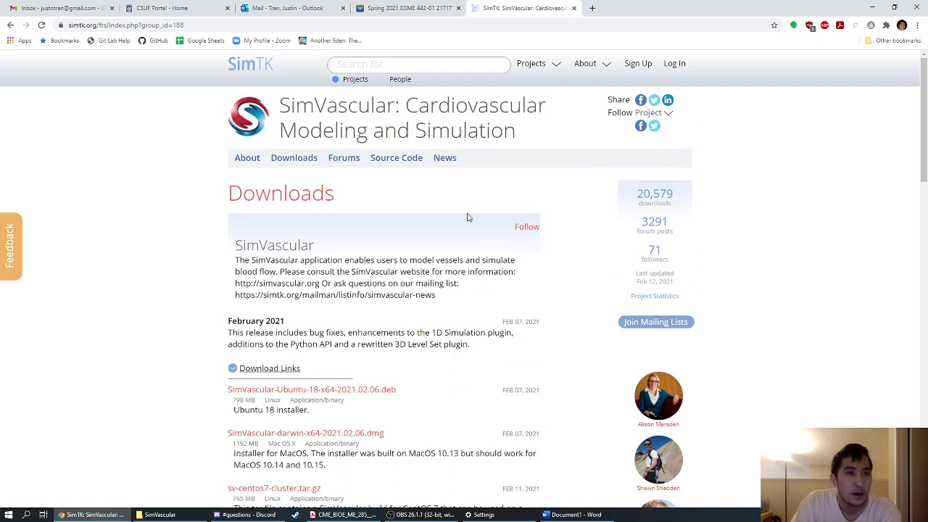
- Open the SimTK account registration form and examine its required fields, profile section and verification question
click(638, 64)
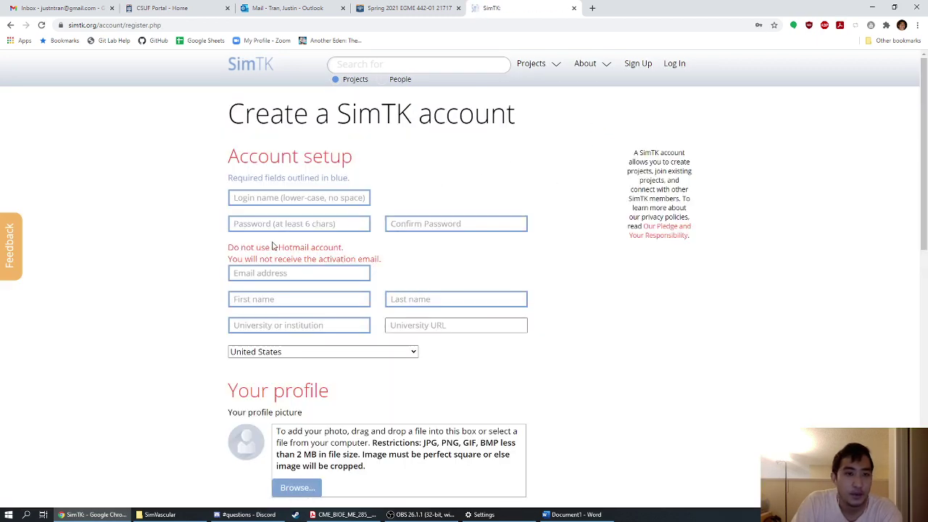
scroll(276, 248, down, 4)
scroll(228, 263, down, 3)
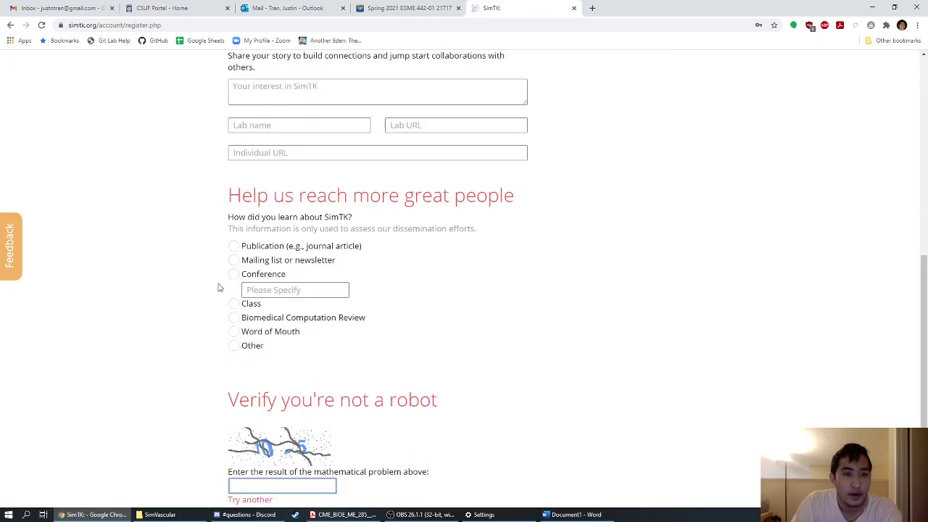
scroll(217, 288, down, 2)
scroll(369, 312, up, 6)
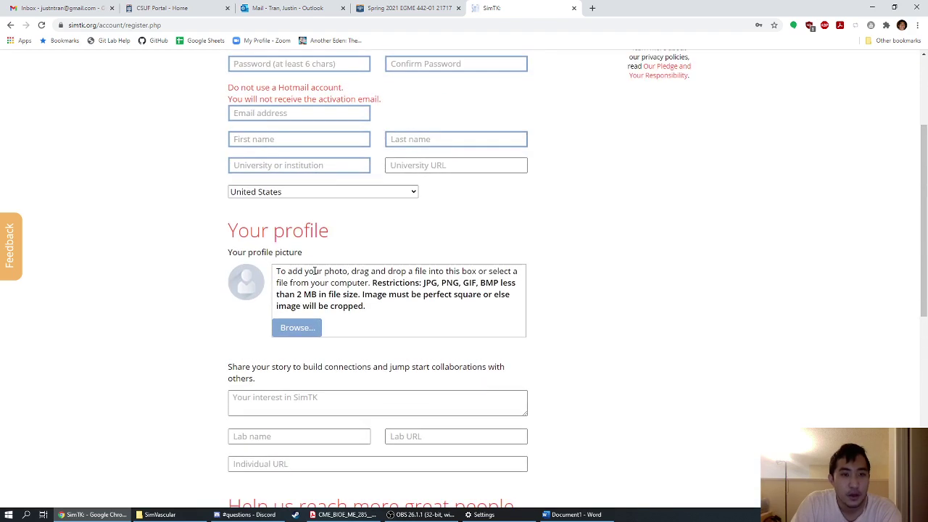
scroll(316, 270, up, 3)
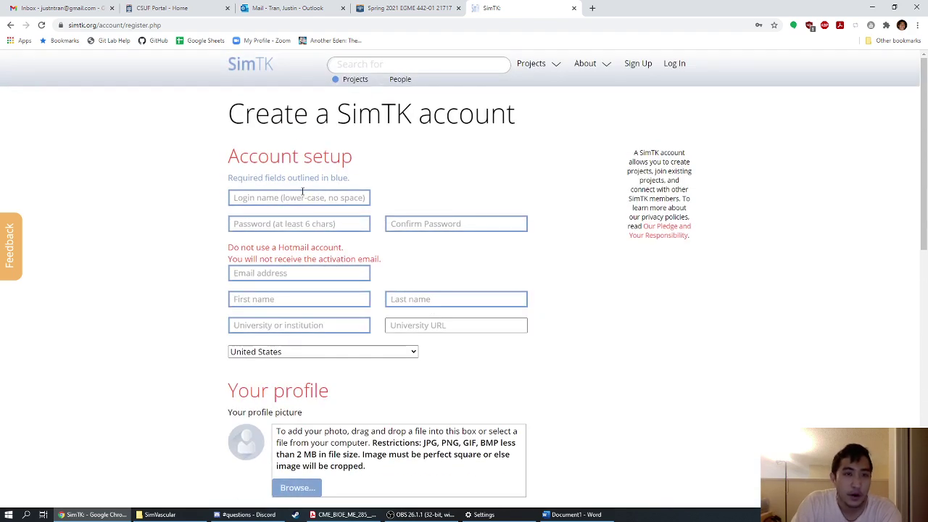
scroll(298, 201, down, 3)
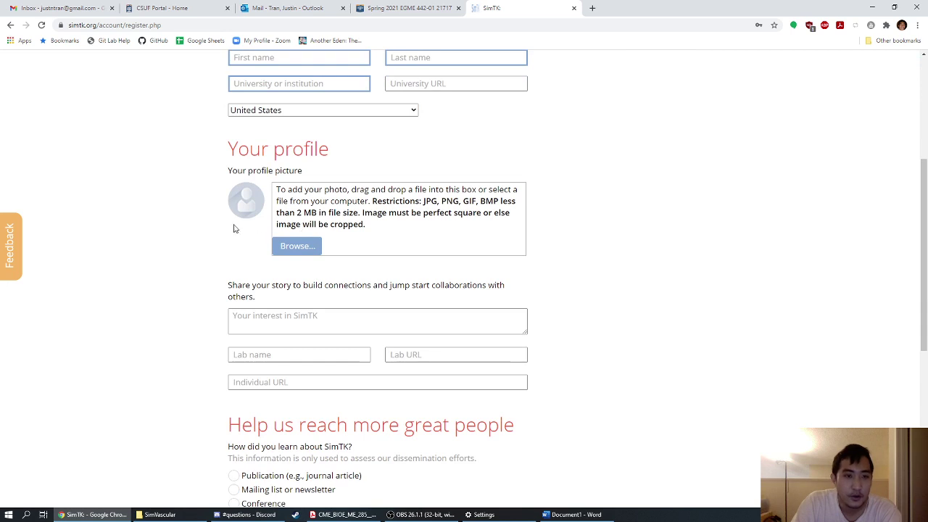
scroll(272, 293, down, 2)
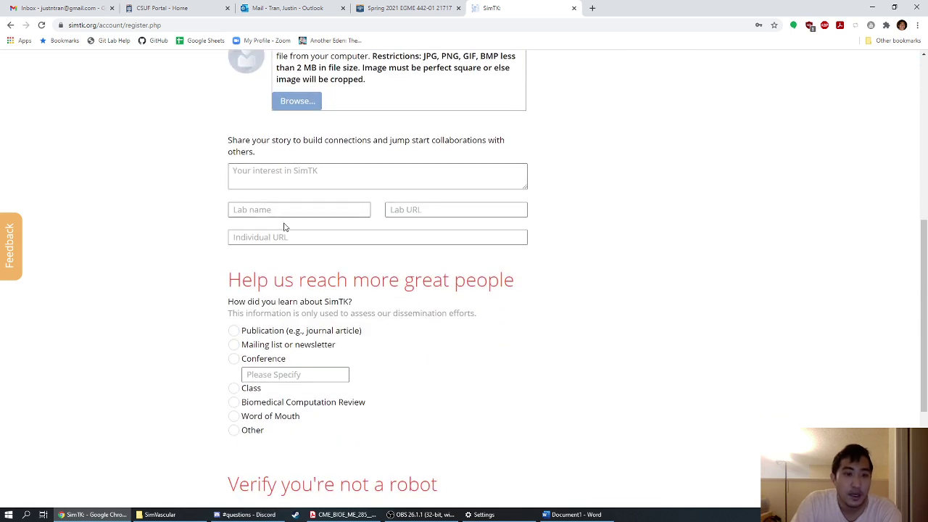
scroll(384, 272, up, 5)
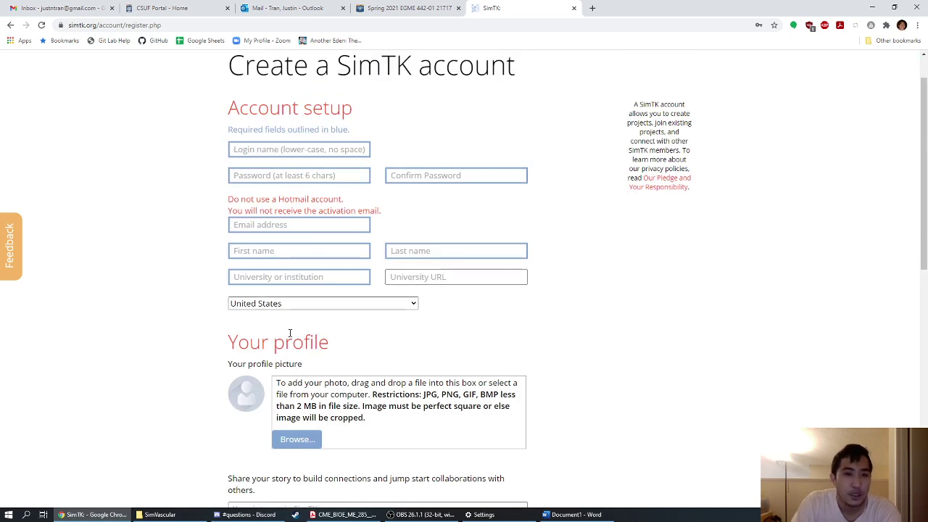
- Return to the SimVascular downloads page and log in to SimTK with the existing account
click(10, 24)
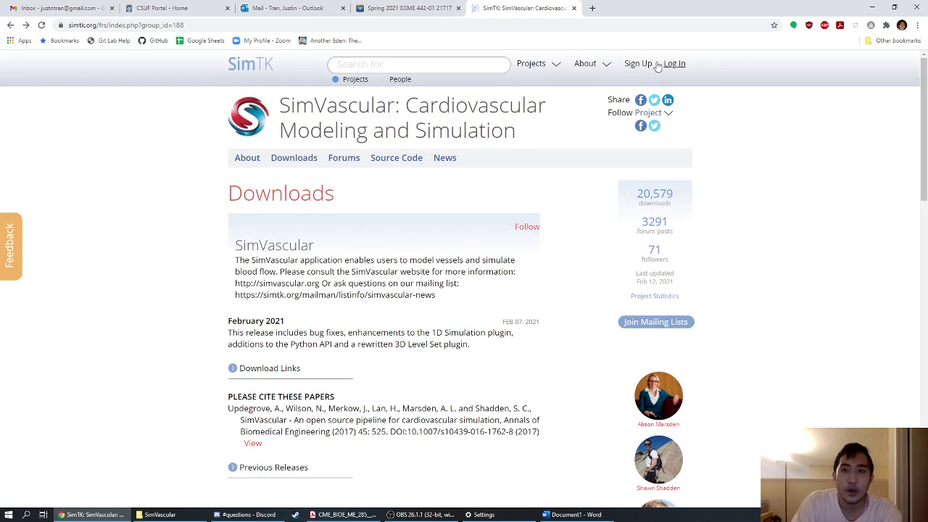
click(673, 63)
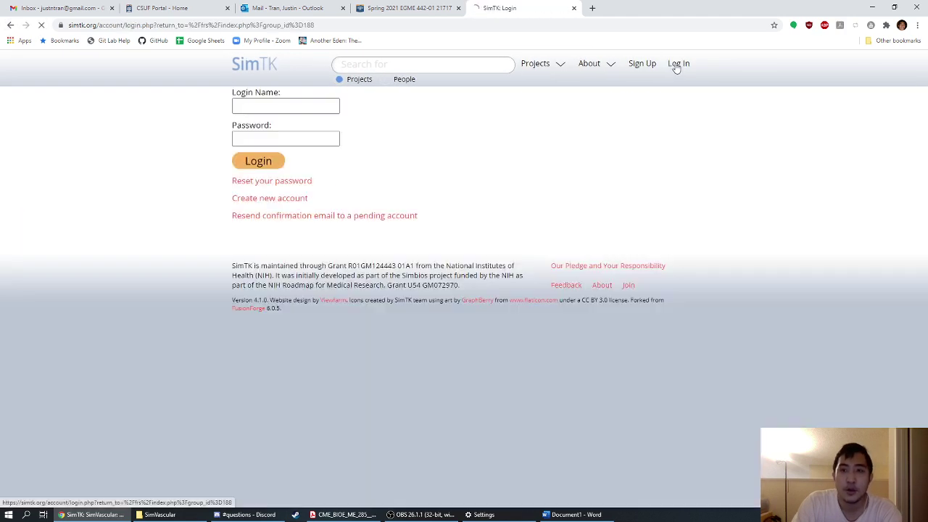
click(274, 163)
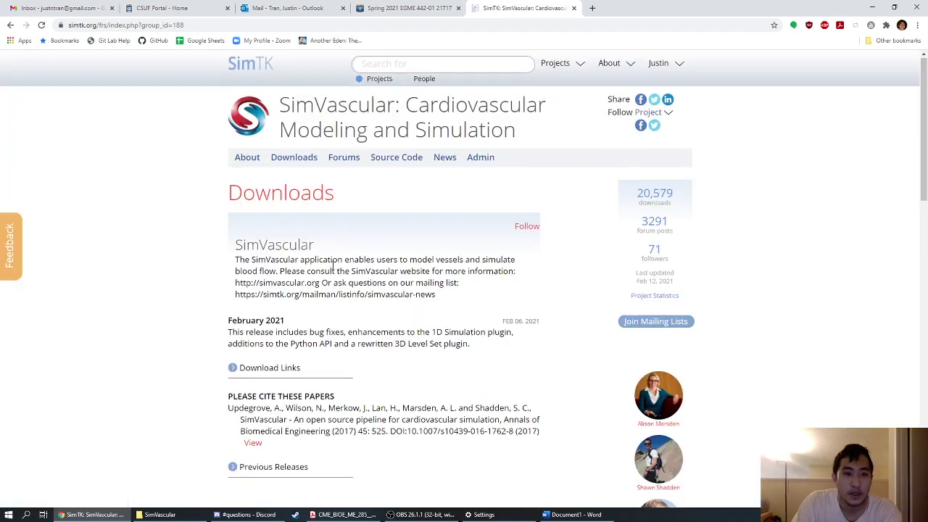
- Choose SimVascular-2021-02-11-Windows-64bit-bundle.exe from the February 2021 release's download links
click(232, 368)
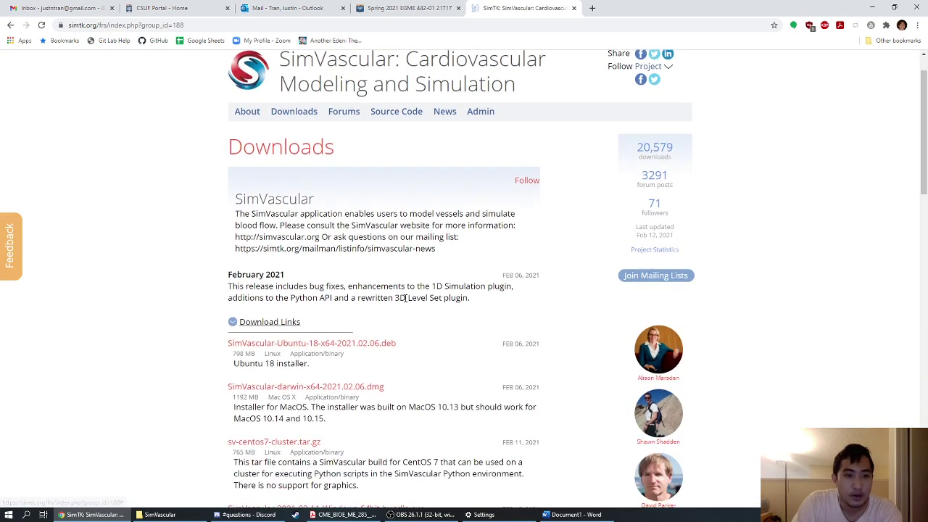
scroll(387, 297, down, 3)
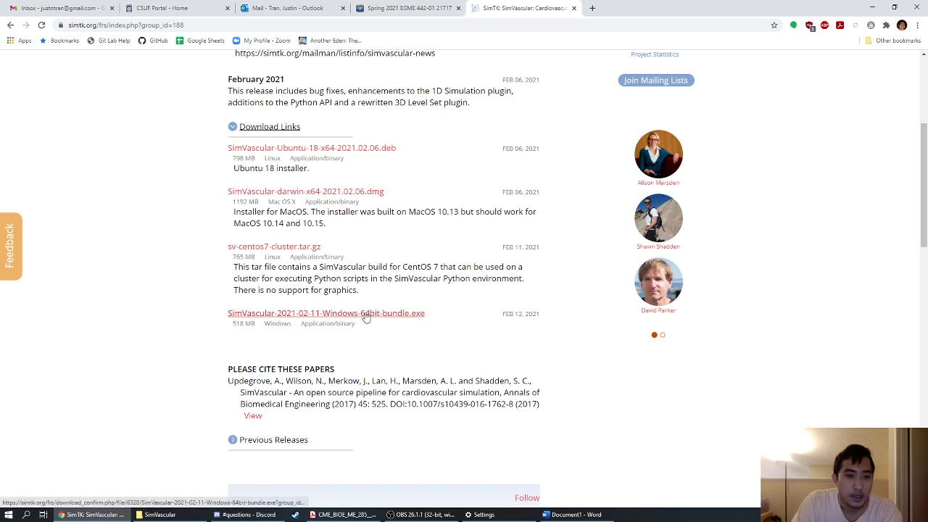
click(403, 316)
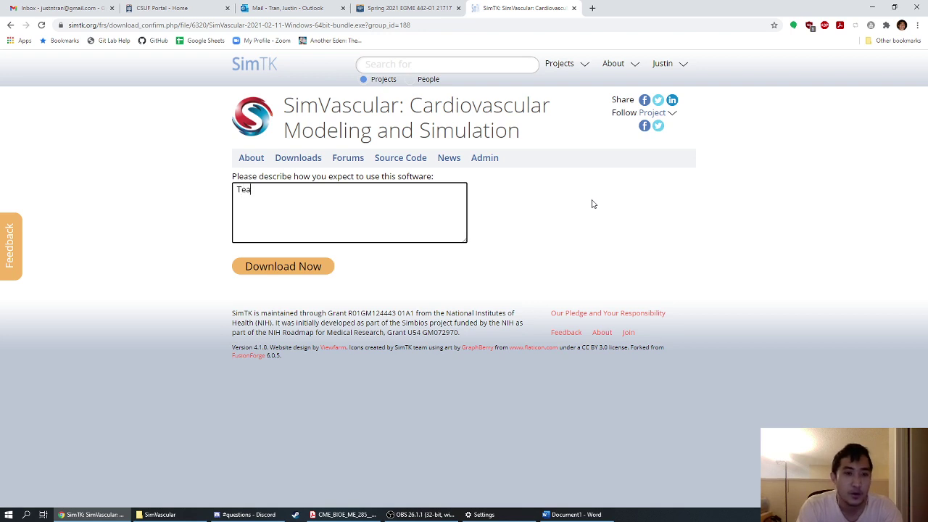
- Describe the expected software use as "Teaching EGME 442: Computational Cardiovascular Engineering at California State University, Fullerton."
text(ng E)
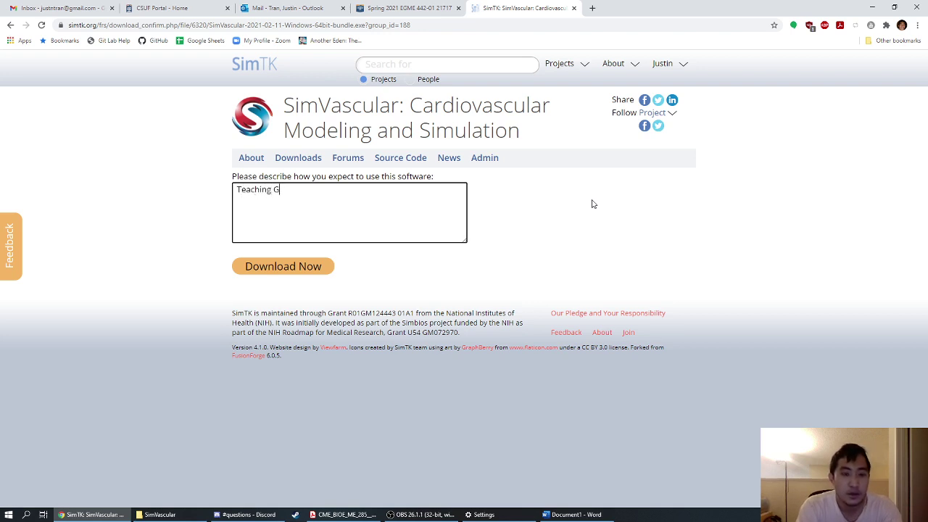
text(GME 442)
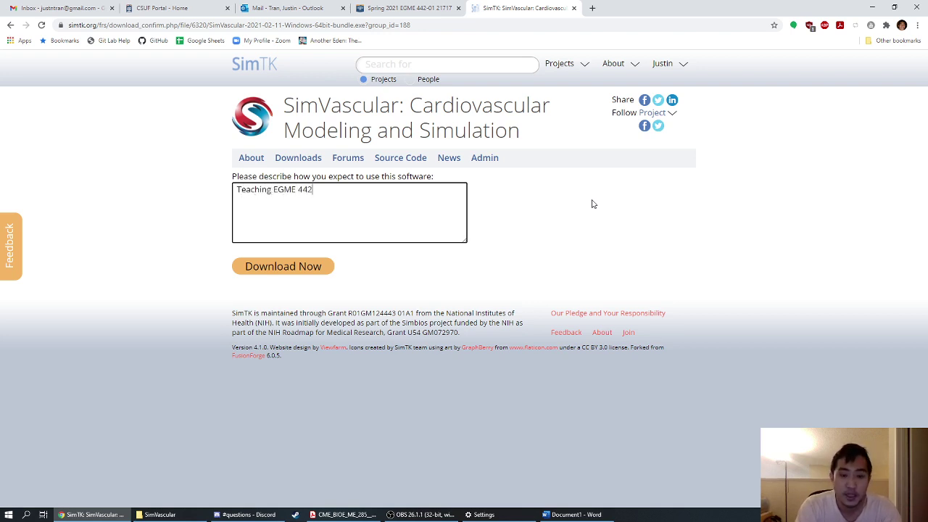
text(: Computa)
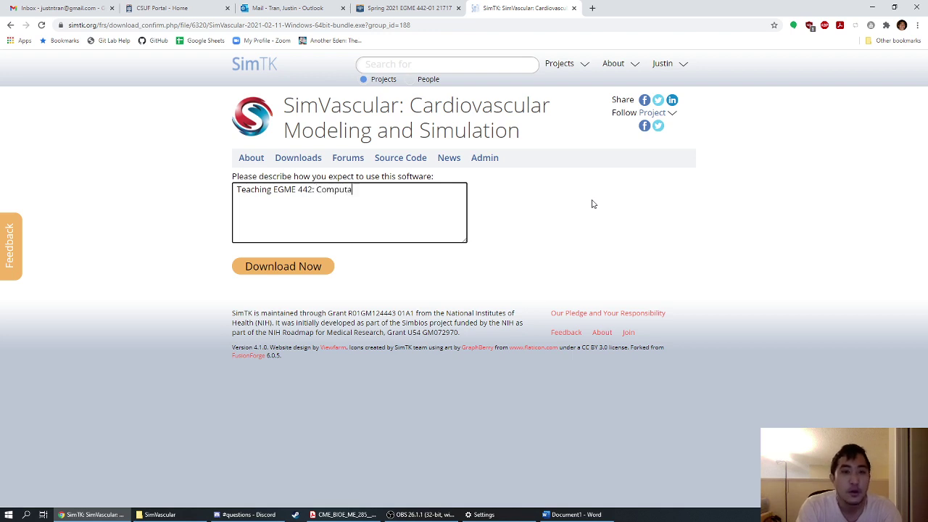
text(tional Cardiovascu)
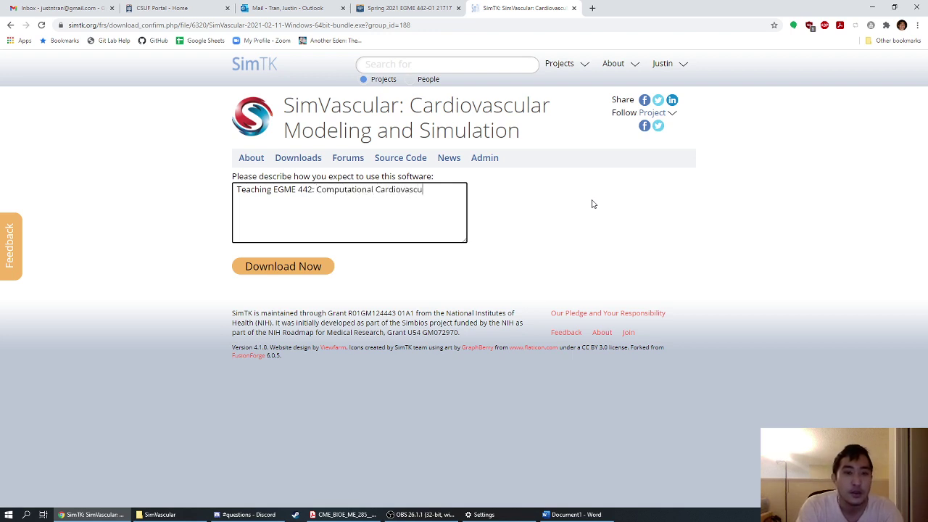
text(lar Engineering at)
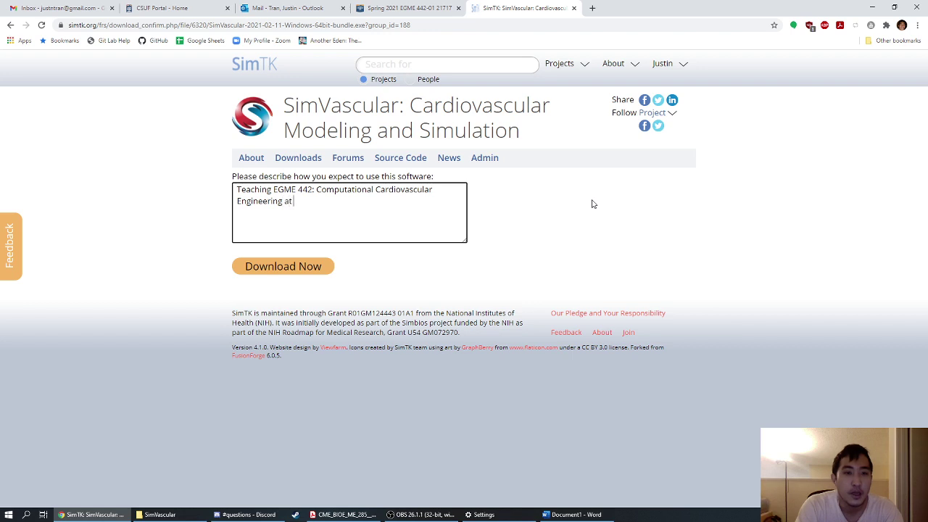
text( California State U)
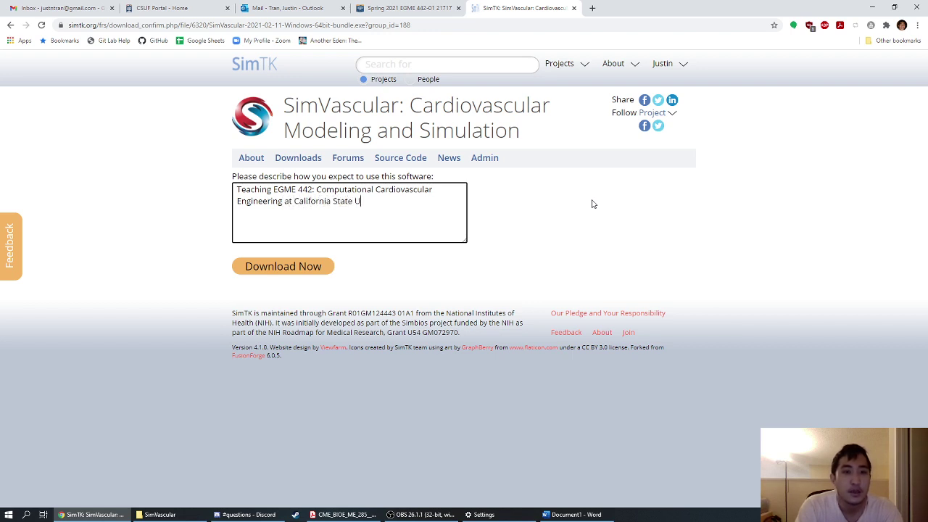
text(niversity.)
text( Fullerton.)
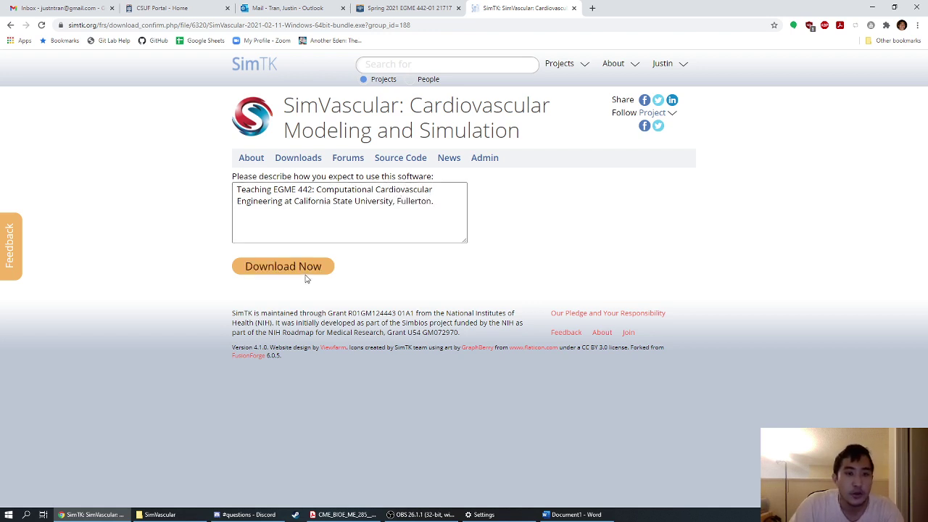
- Download the SimVascular-2021-02-11-Windows-64bit-bundle installer and save it in the Downloads folder on the DATA (D:) drive
click(308, 272)
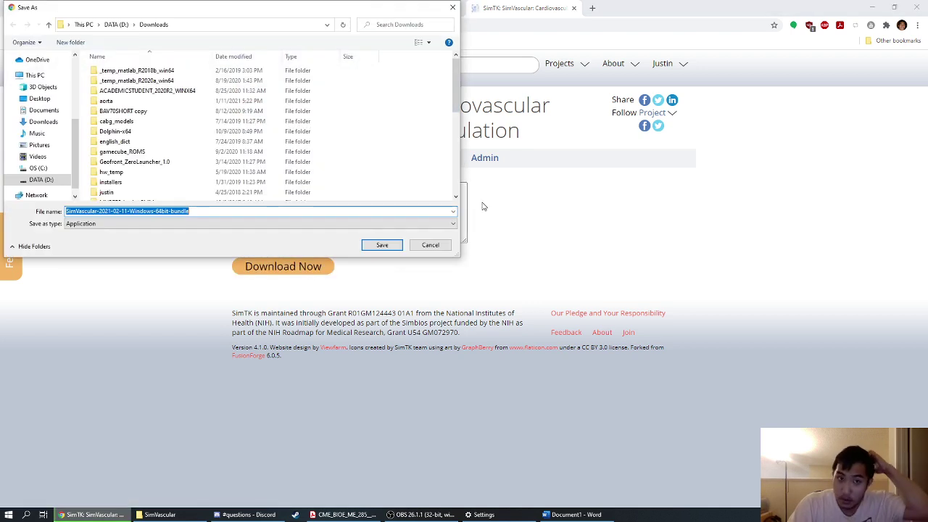
scroll(257, 192, down, 8)
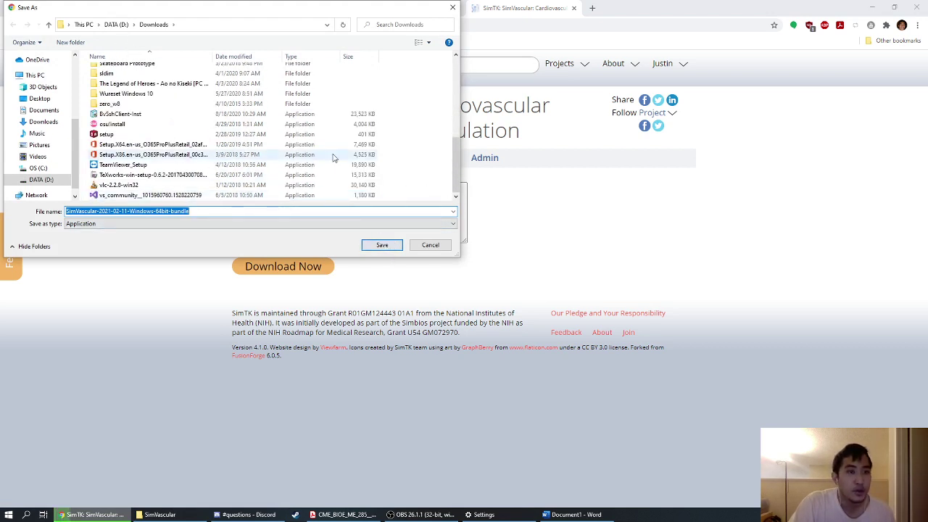
click(386, 248)
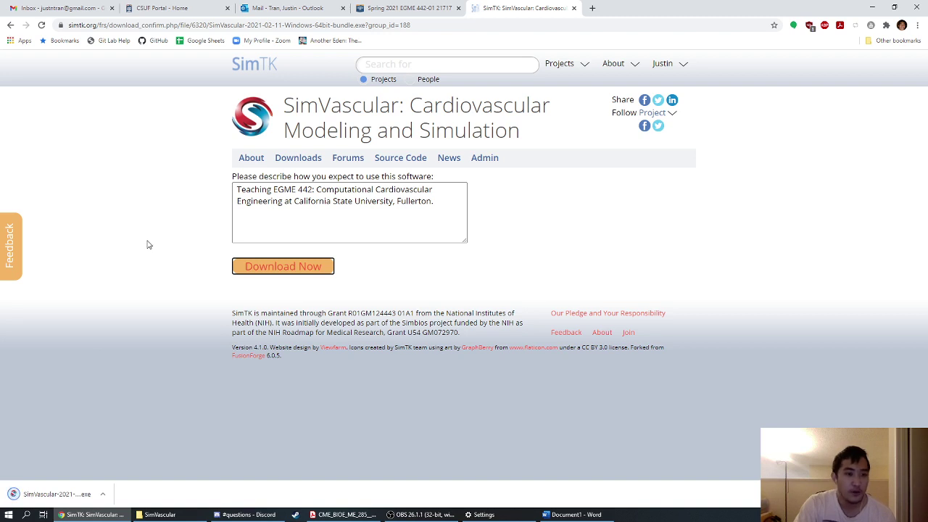
- Start the downloaded SimVascular installer, allowing it to run despite the Microsoft Defender SmartScreen block
click(51, 495)
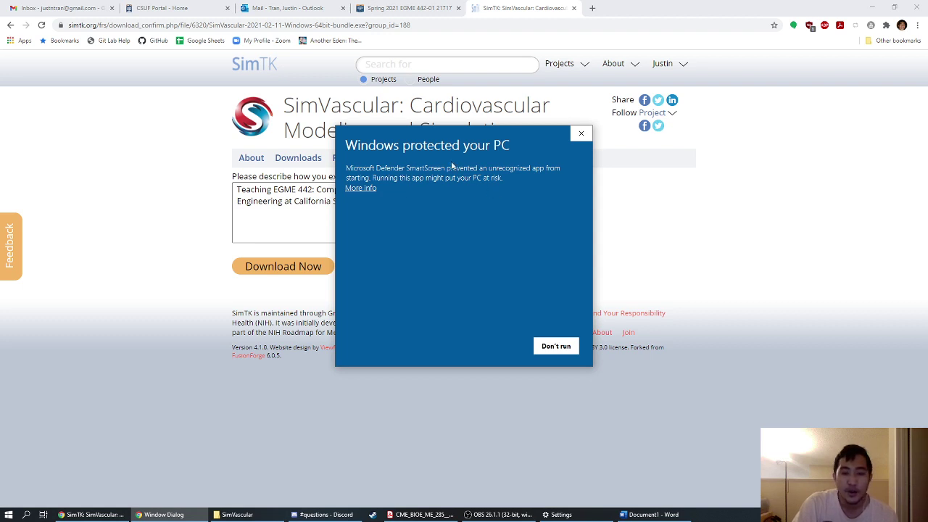
click(361, 189)
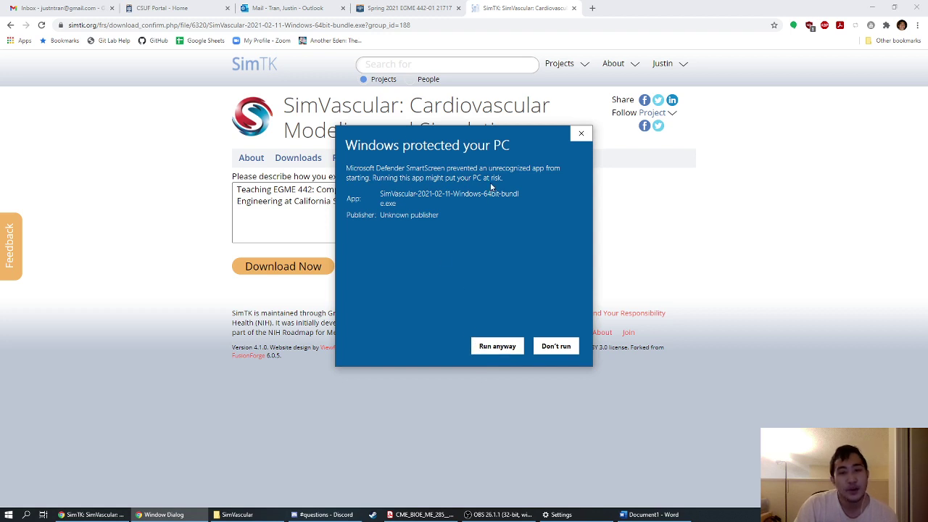
click(498, 346)
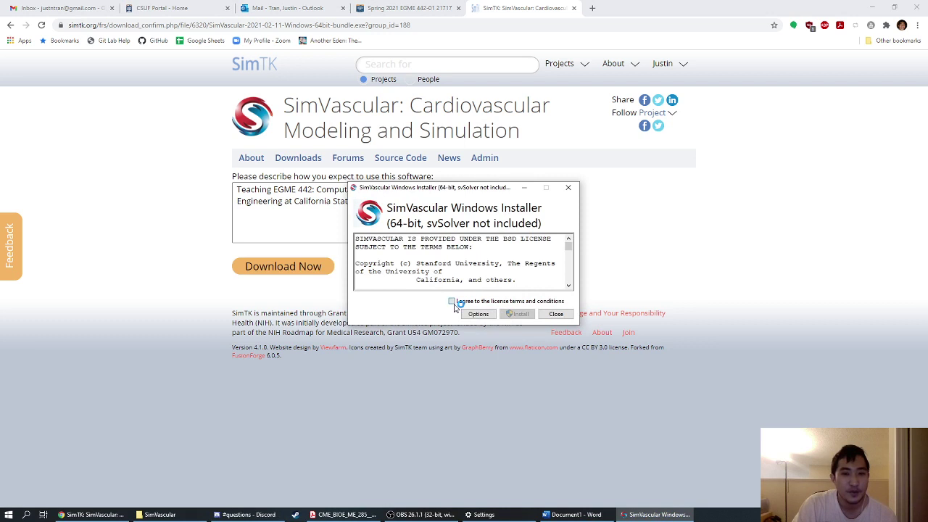
- Agree to the SimVascular Windows Installer's license terms, review their text, and start the installation with administrator permission
click(451, 301)
scroll(519, 269, down, 1)
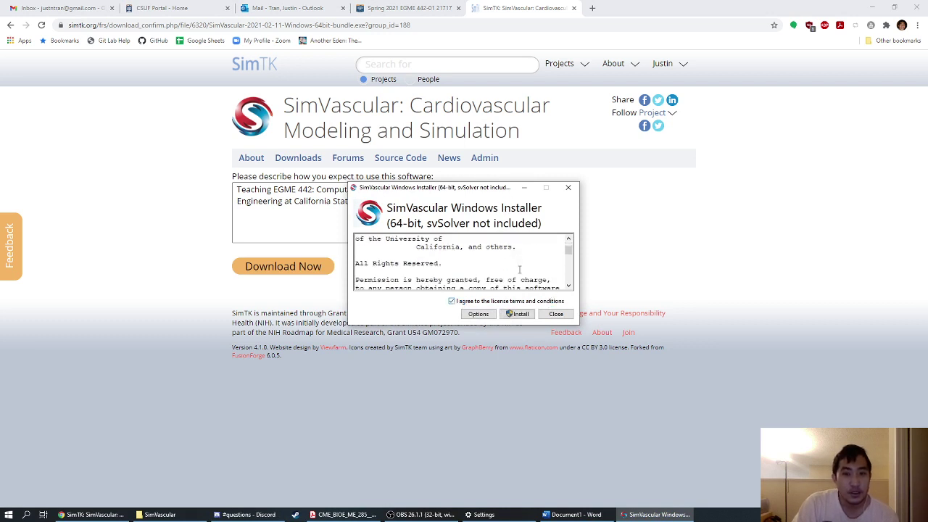
scroll(519, 270, down, 2)
scroll(505, 262, up, 4)
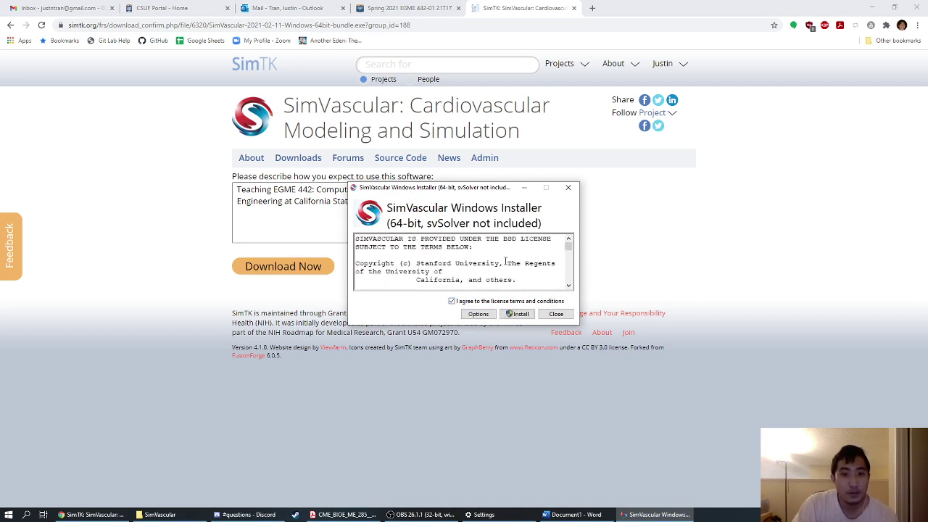
scroll(506, 261, down, 8)
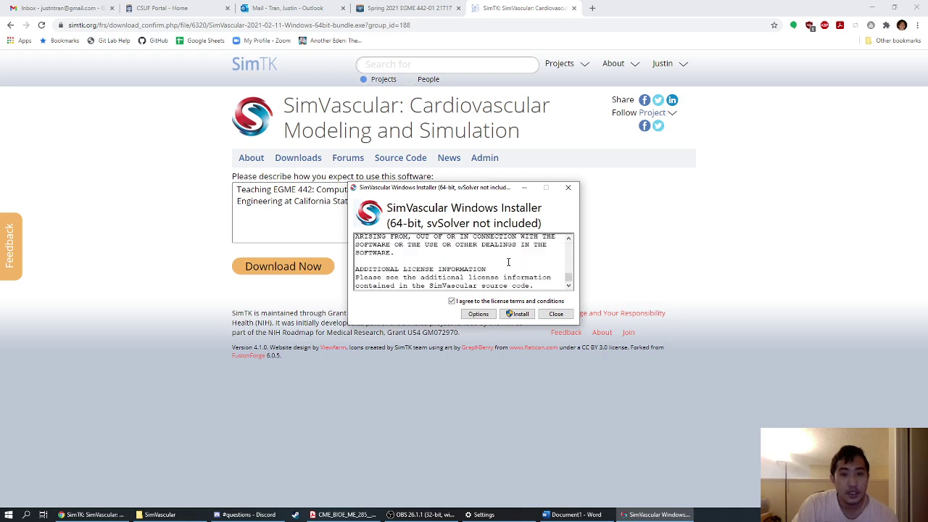
scroll(508, 262, up, 5)
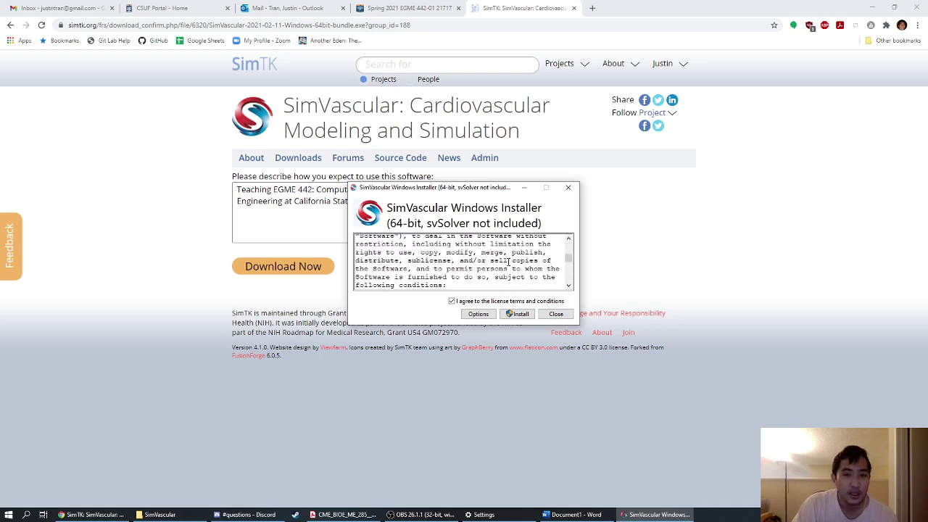
click(521, 314)
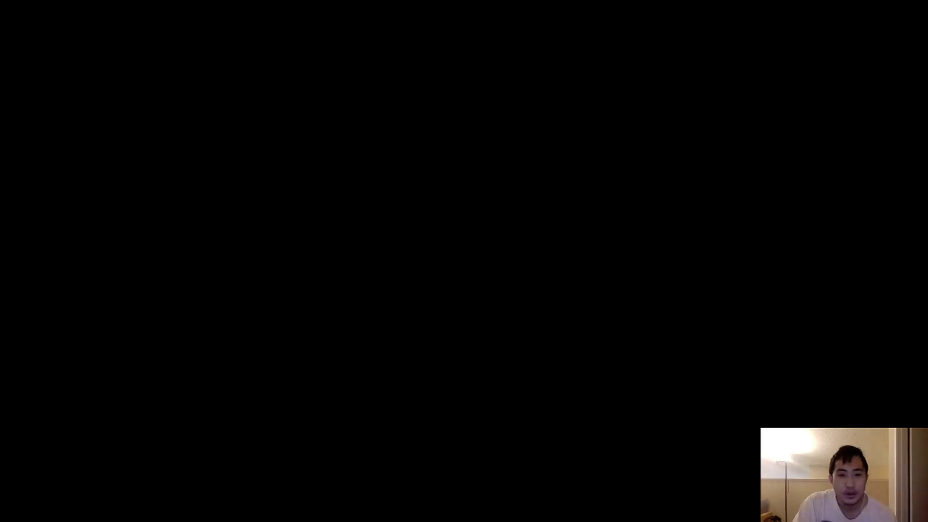
click(458, 211)
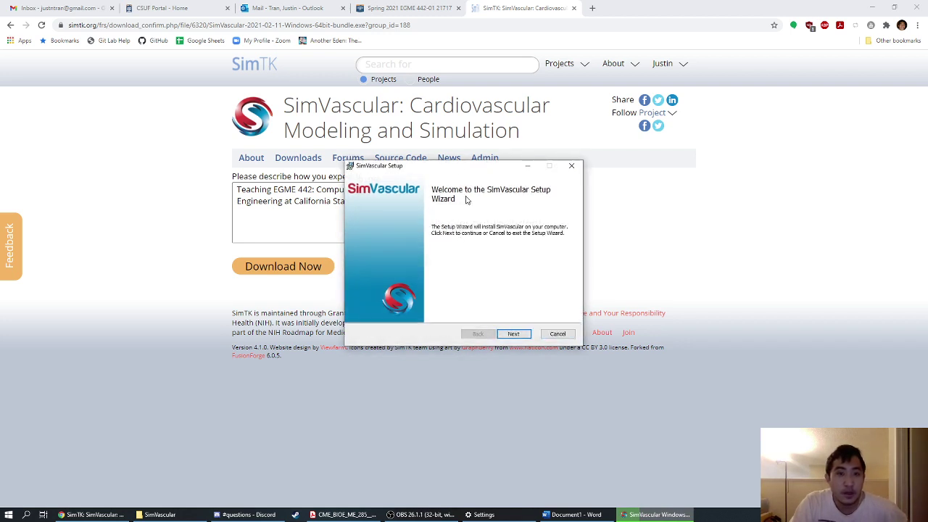
- Accept the End-User License Agreement in the SimVascular Setup wizard and continue to the destination folder page
click(514, 334)
click(444, 312)
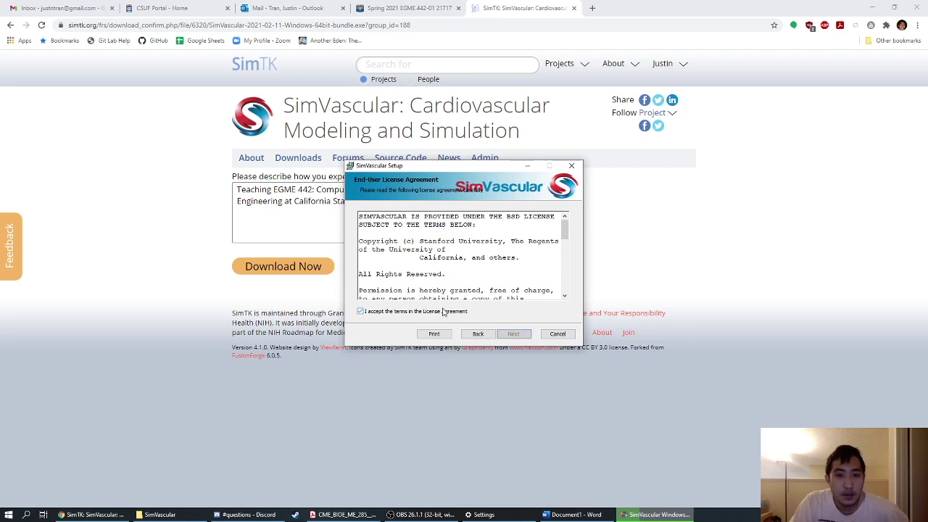
scroll(526, 253, down, 10)
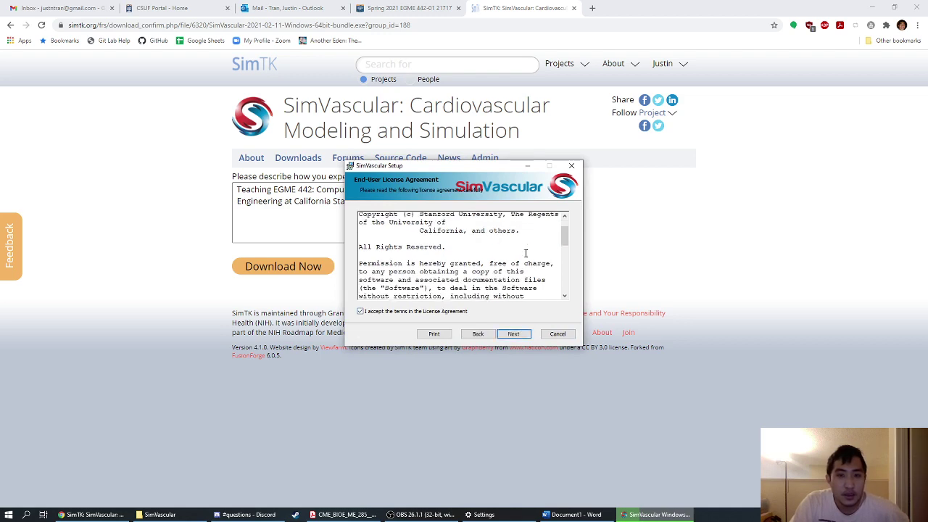
click(515, 334)
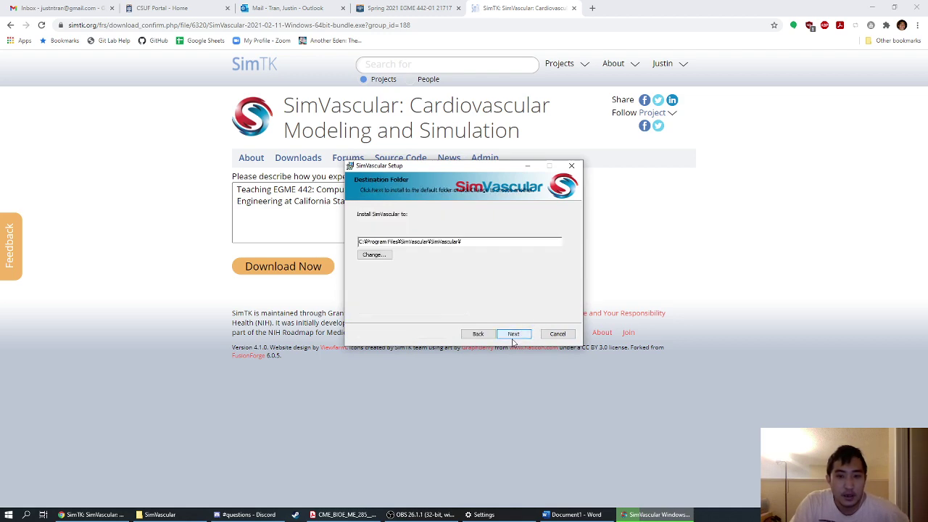
click(377, 258)
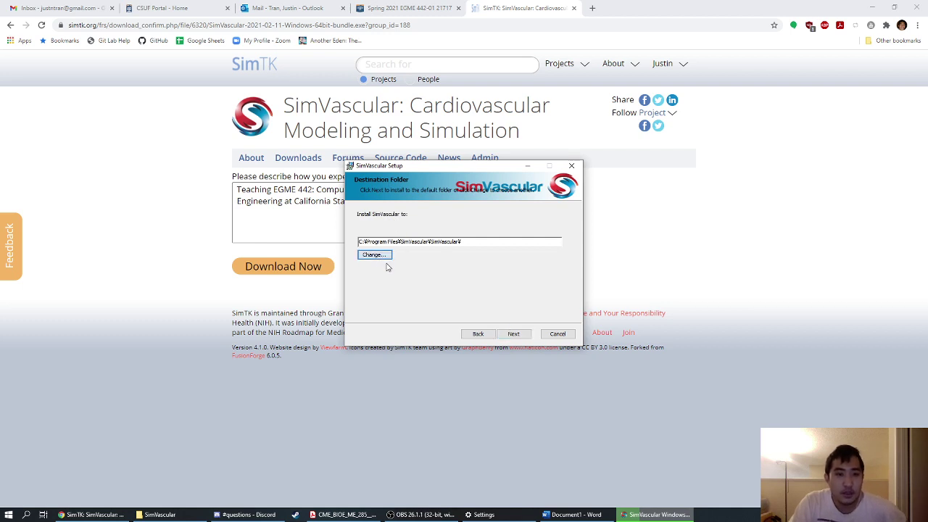
click(374, 255)
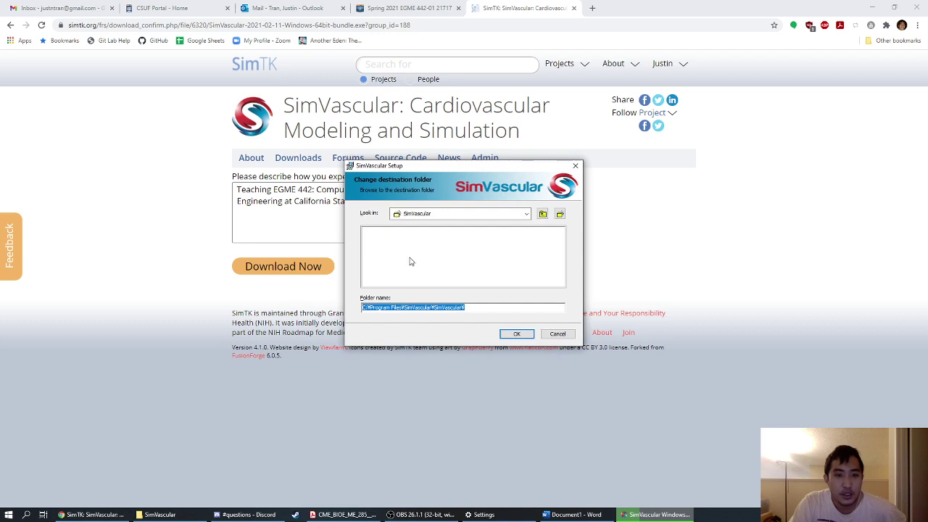
click(542, 216)
click(542, 216)
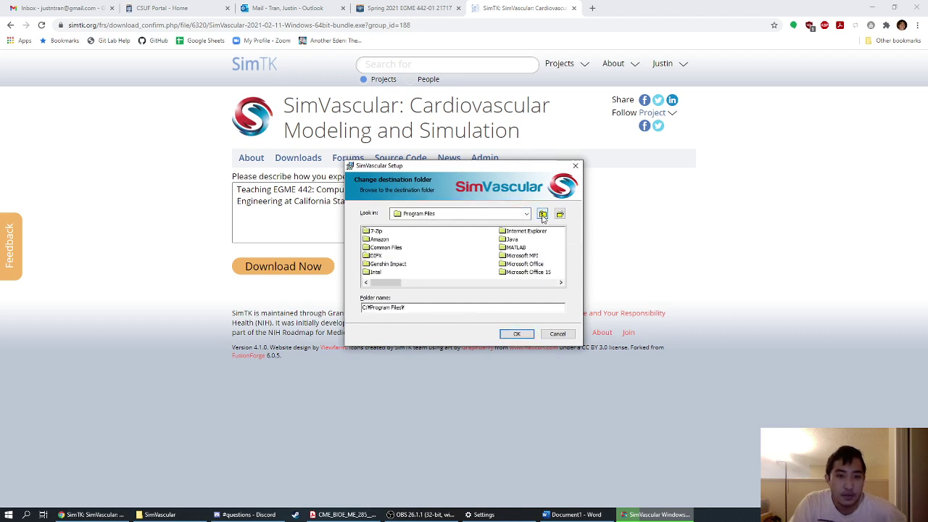
click(542, 216)
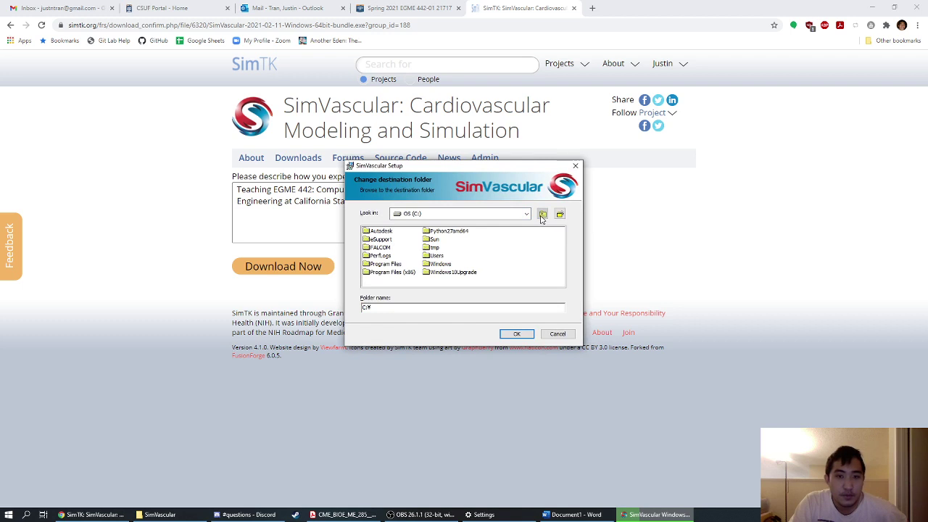
click(553, 333)
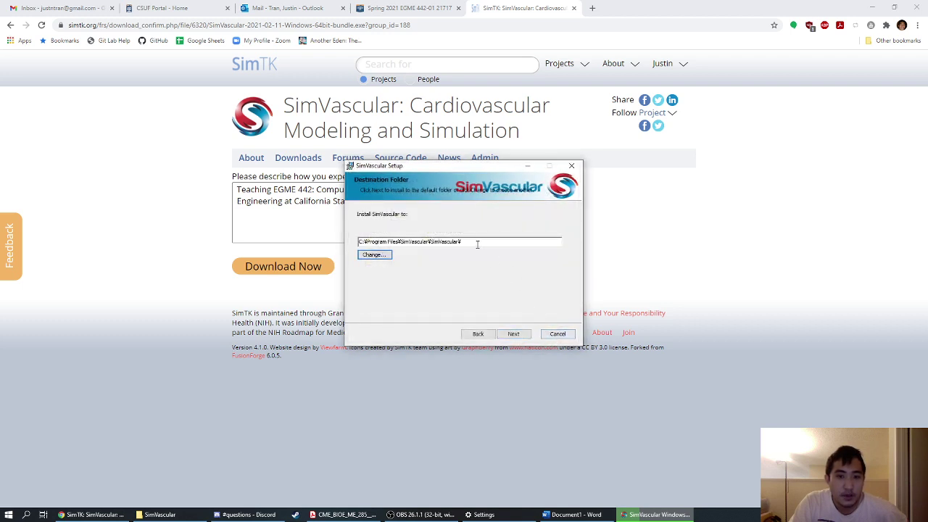
- Install SimVascular in the default folder C:\Program Files\SimVascular\SimVascular\ and close the installer once it completes
click(529, 336)
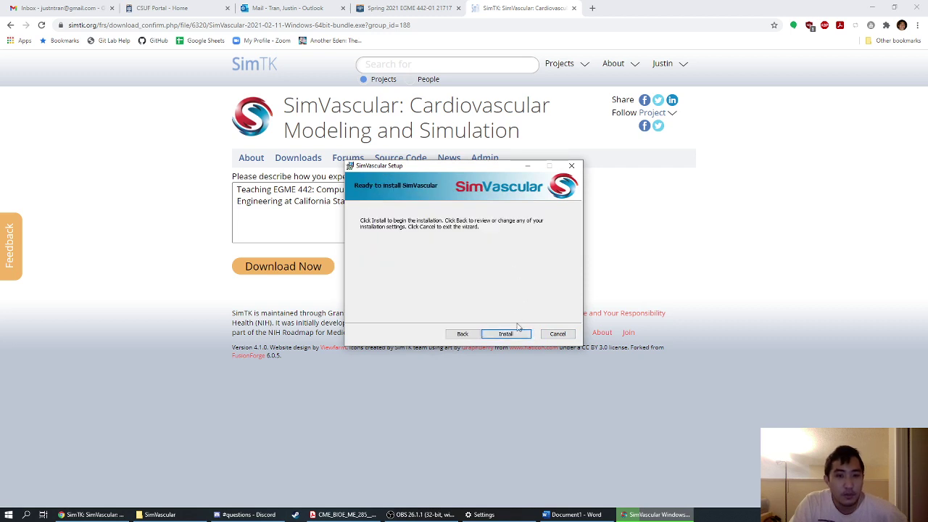
click(508, 333)
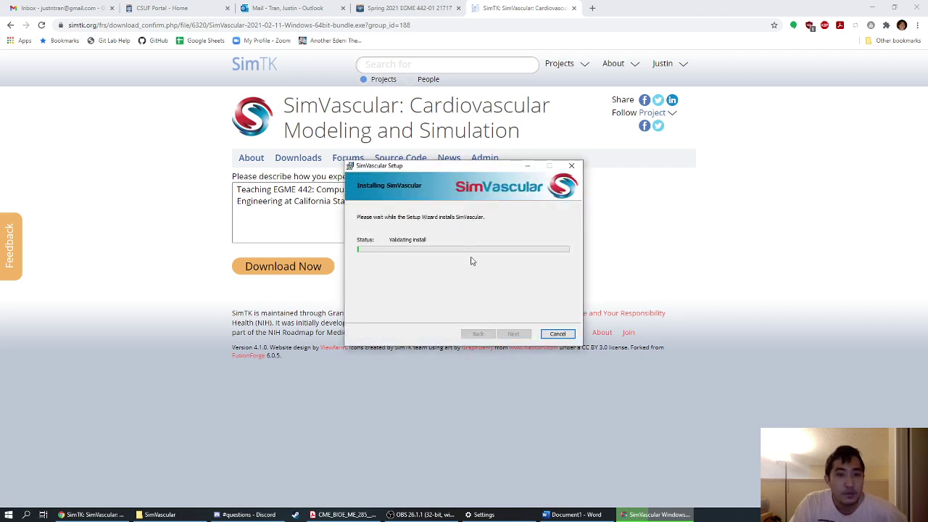
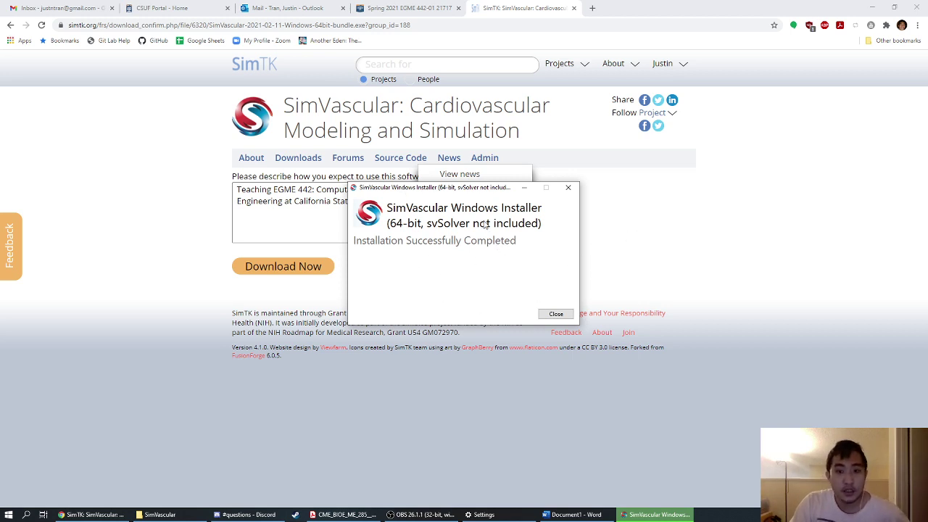
click(555, 314)
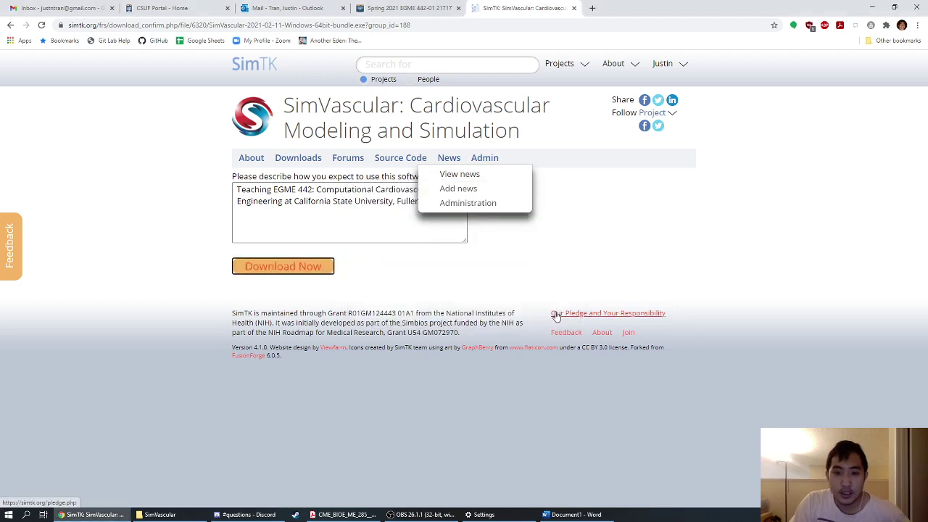
- Launch SimVascular from the SimVascular-21.02.11 program group to check it in a maximized window, and close it
click(9, 514)
scroll(131, 423, down, 15)
scroll(130, 420, down, 5)
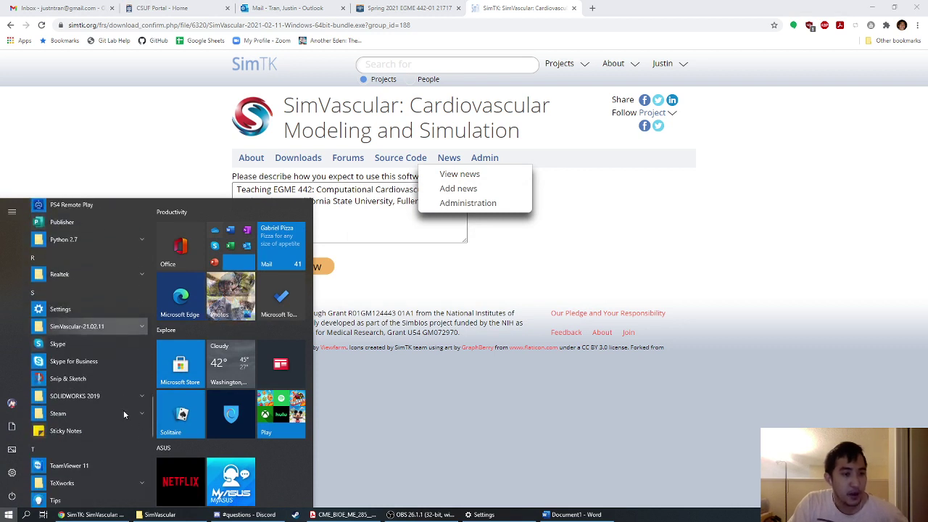
click(137, 326)
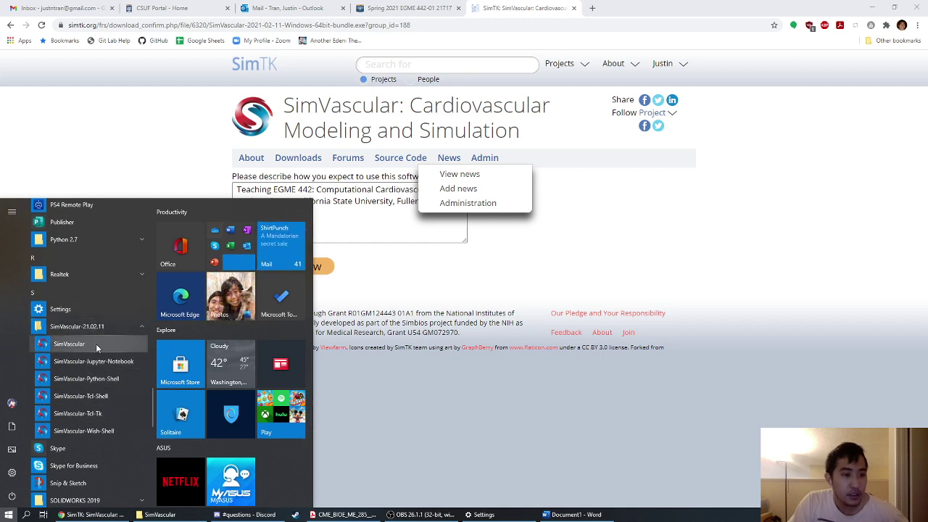
click(70, 343)
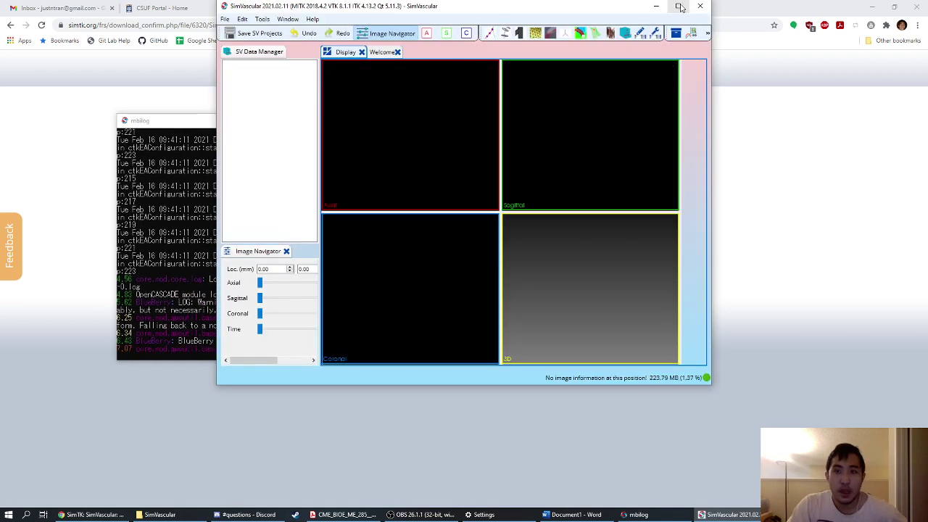
click(678, 7)
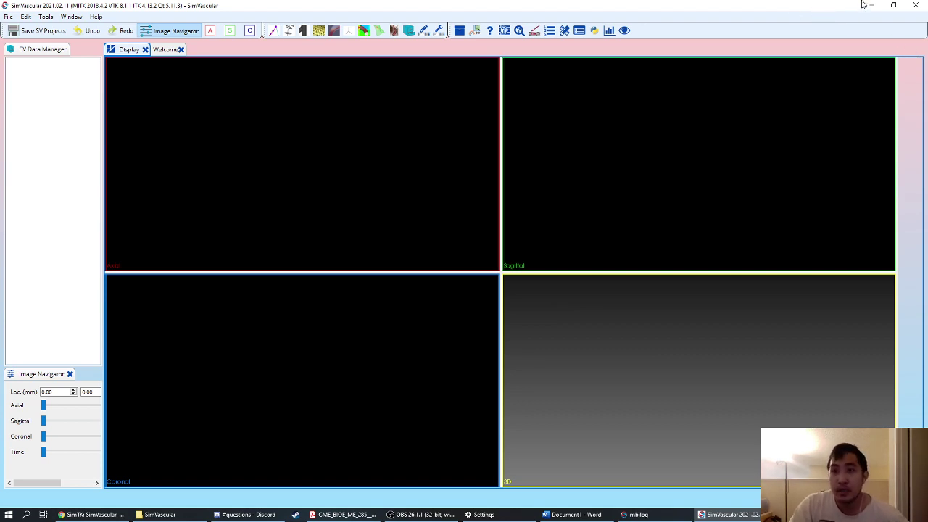
click(913, 6)
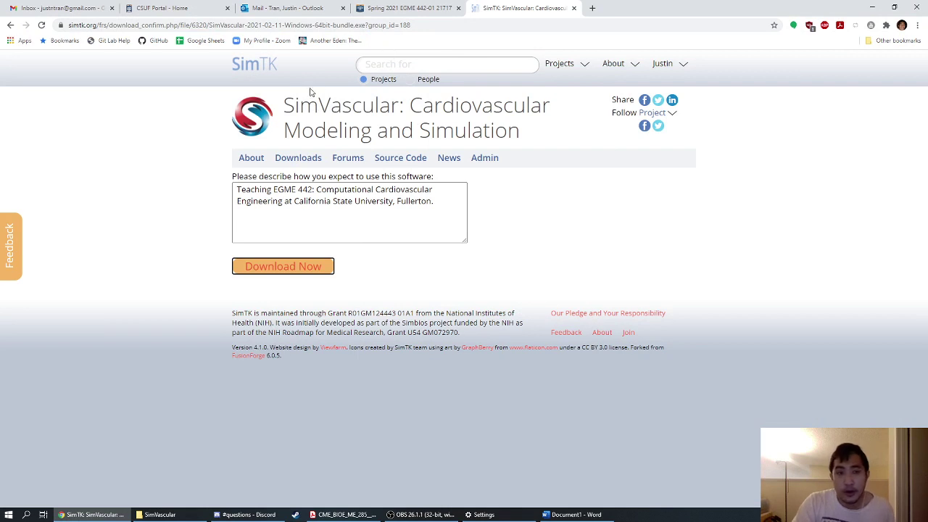
- Reopen the project's Downloads page and examine the download links of the February 2021 SimVascular release
click(308, 158)
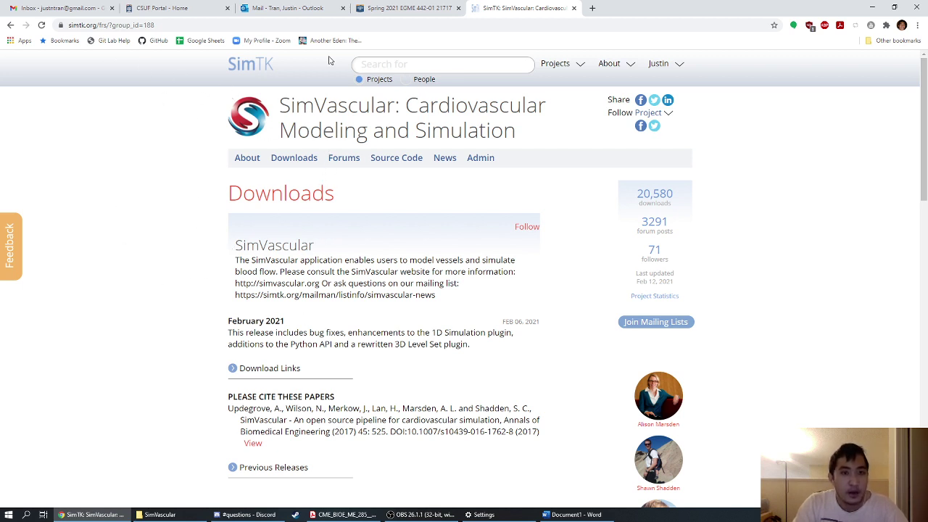
scroll(275, 175, down, 2)
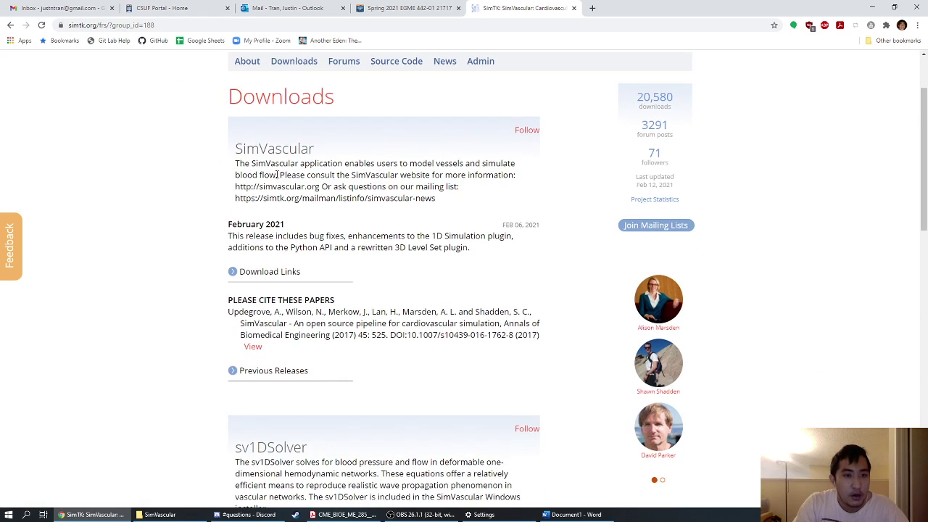
click(230, 272)
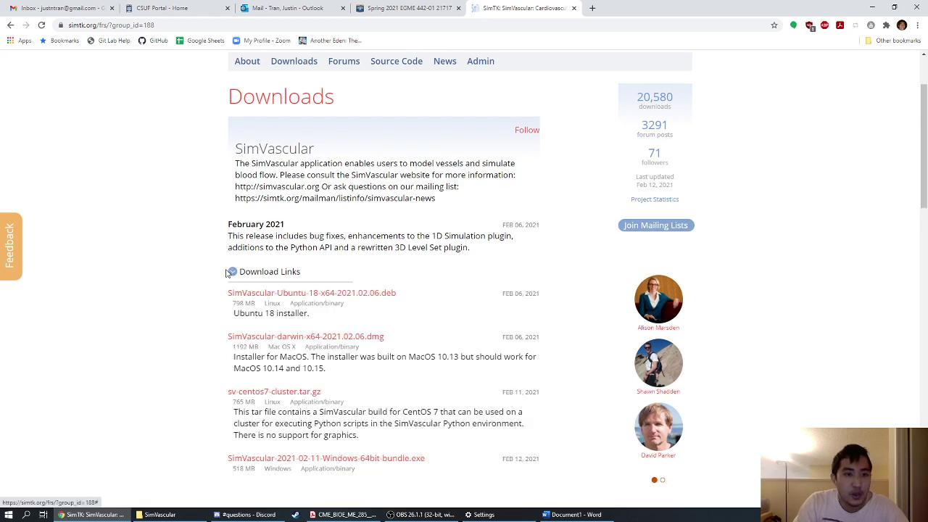
click(231, 272)
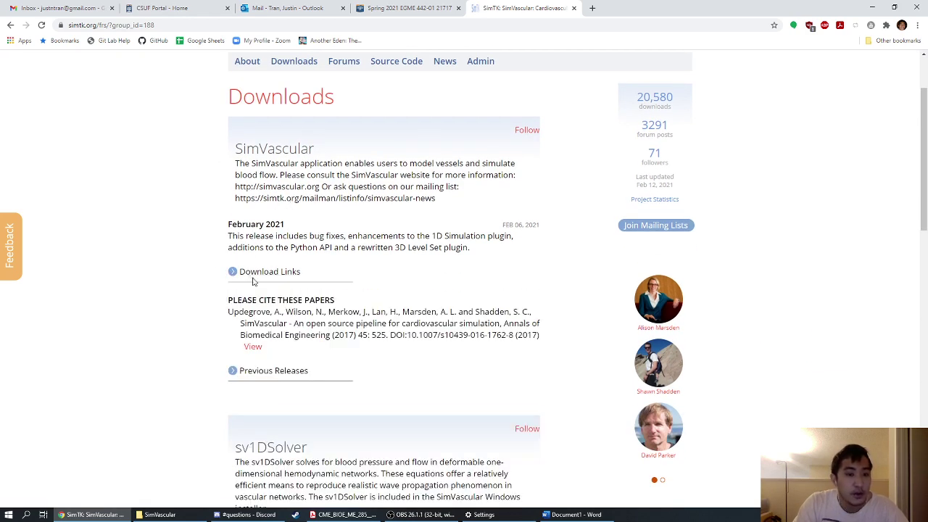
- Review the descriptions of the SimVascular, sv1DSolver and svSolver packages on the Downloads page
scroll(229, 186, down, 3)
scroll(256, 140, up, 2)
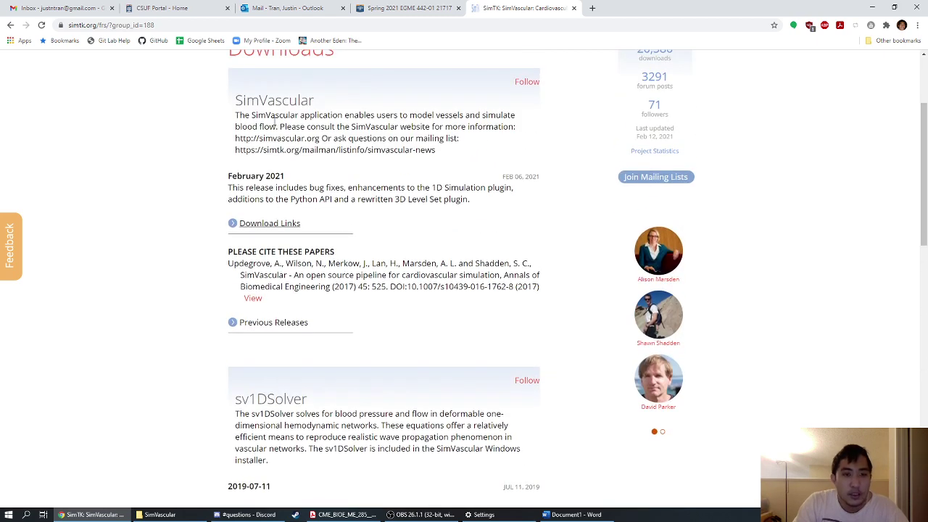
scroll(319, 205, down, 2)
scroll(351, 214, up, 2)
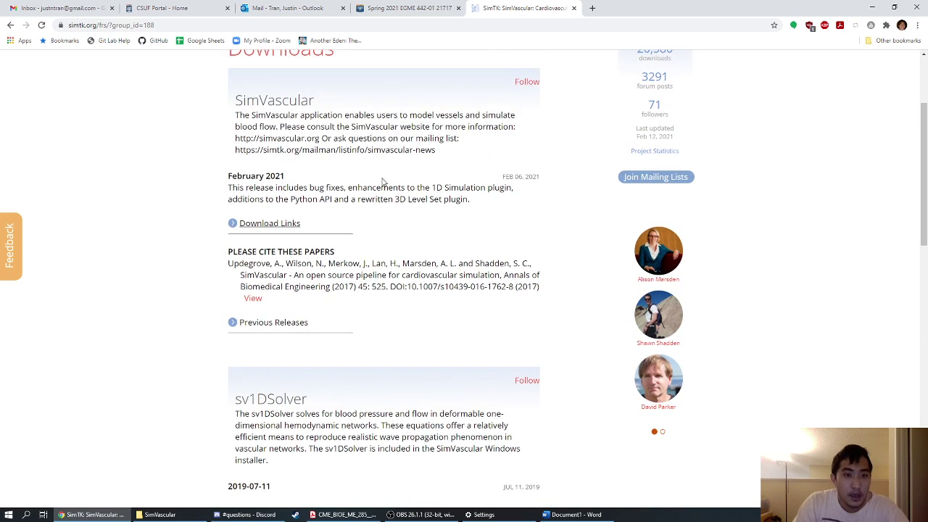
scroll(360, 333, down, 2)
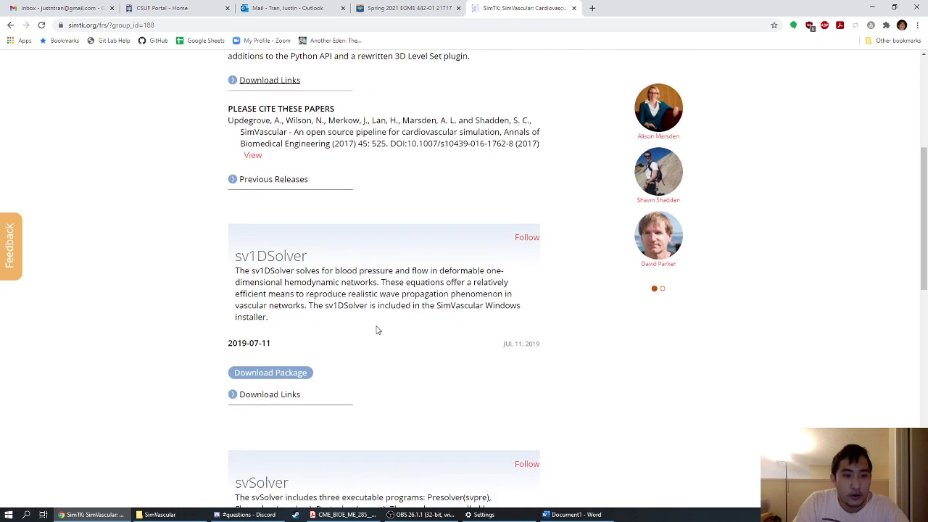
drag(230, 259, 315, 263)
click(319, 258)
scroll(255, 215, down, 3)
drag(237, 240, 289, 231)
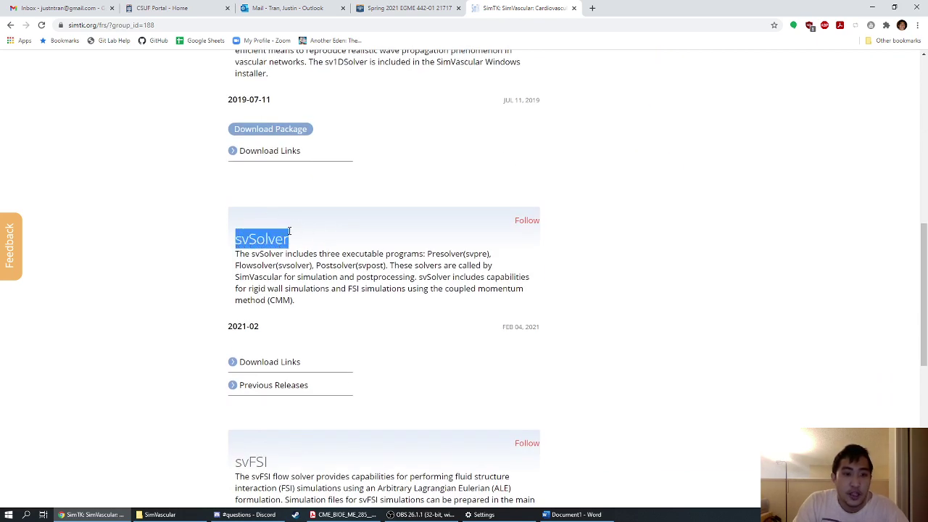
click(344, 243)
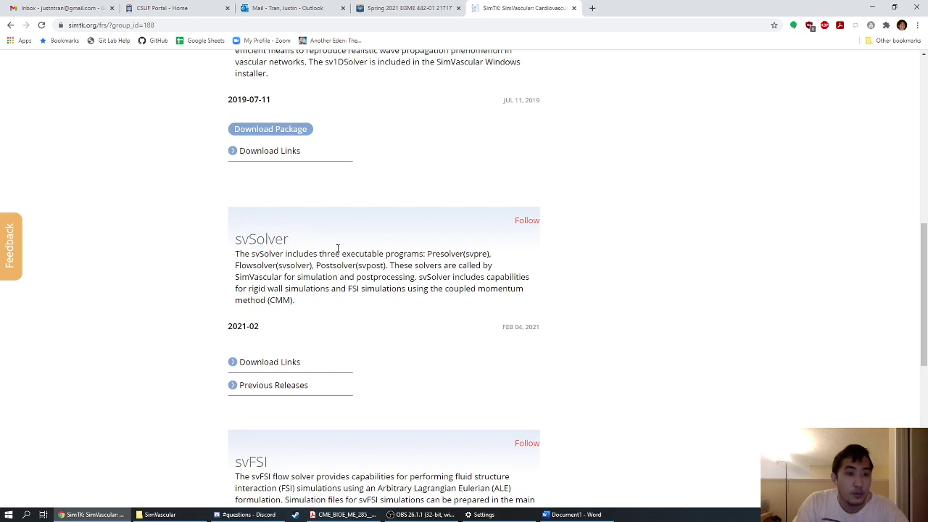
scroll(329, 247, down, 1)
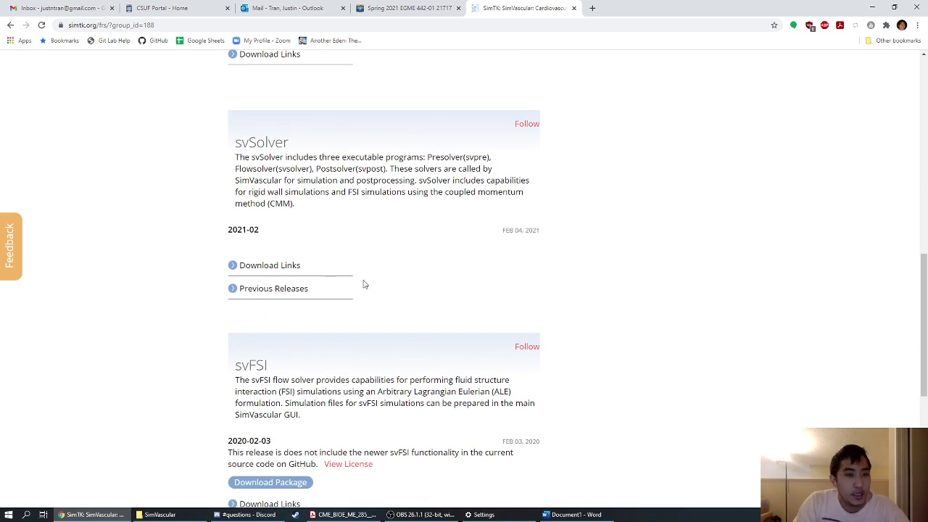
- Look through svSolver's current and previous releases and choose svsolver-windows-x64-2019-05-28.exe from the 2019-05-28 release for download
click(230, 268)
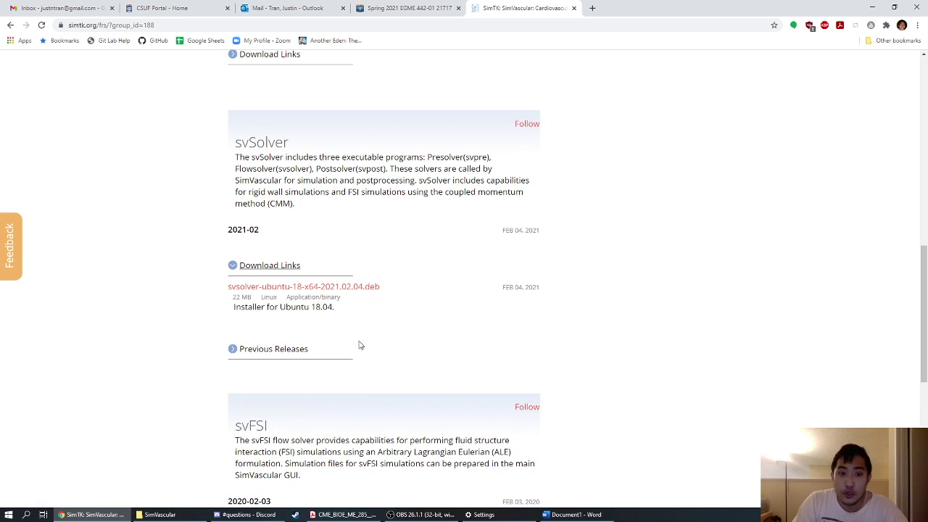
click(231, 350)
scroll(193, 319, down, 2)
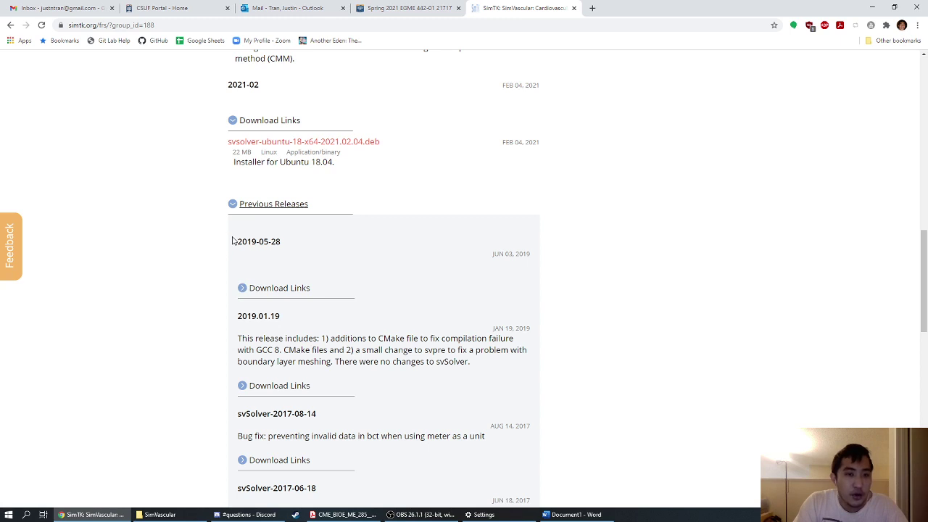
drag(239, 234, 284, 244)
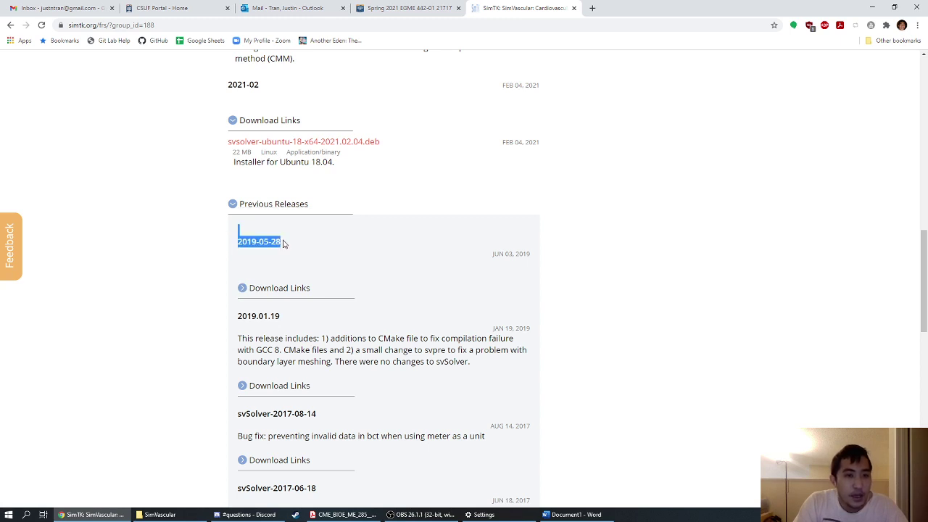
click(260, 265)
click(242, 287)
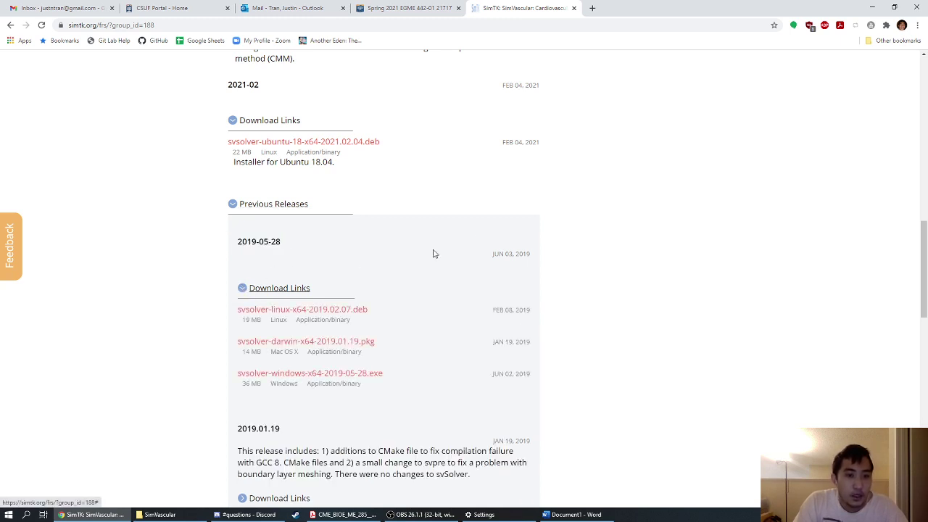
scroll(449, 242, down, 1)
scroll(467, 235, down, 1)
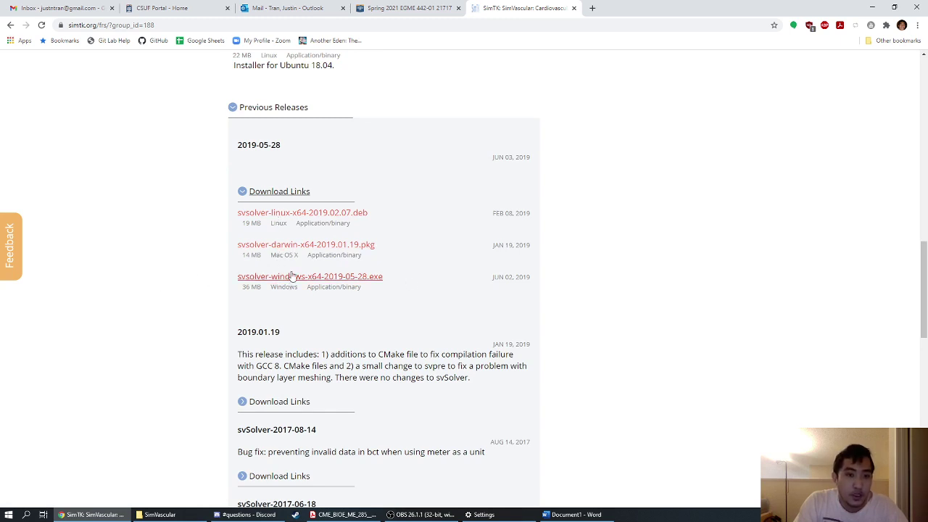
click(360, 277)
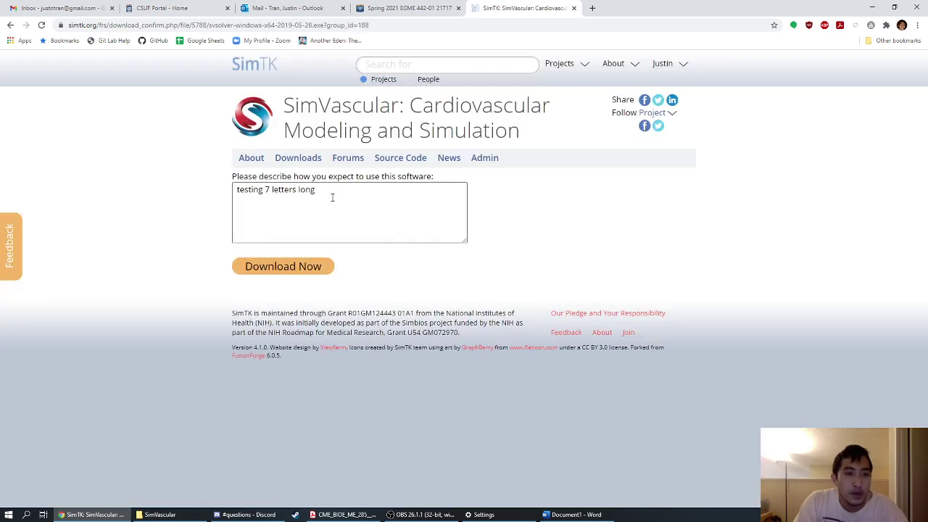
- Describe the intended use as "Teaching EGME 442: Computational Cardiovascular Engineering at California State University, Fullerton." and save the svSolver installer in Downloads
drag(332, 197, 208, 195)
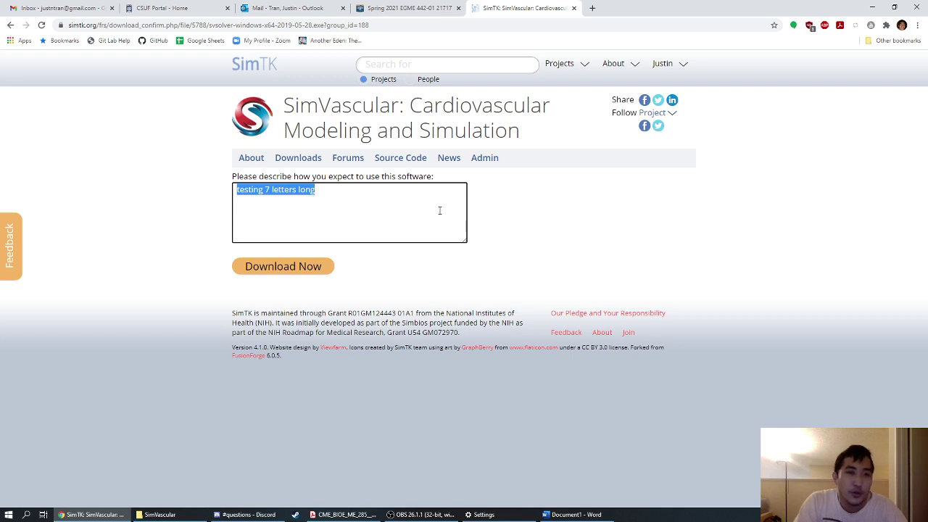
text(T)
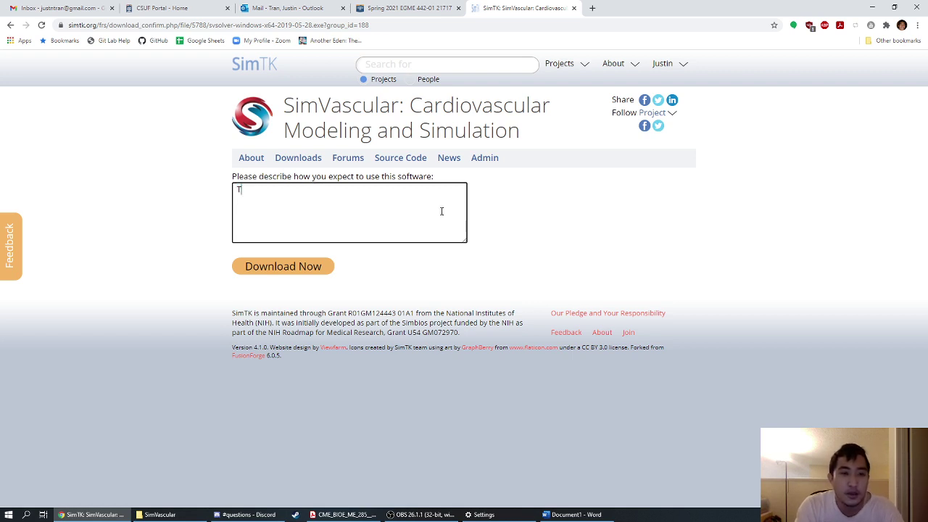
text(eaching EGM)
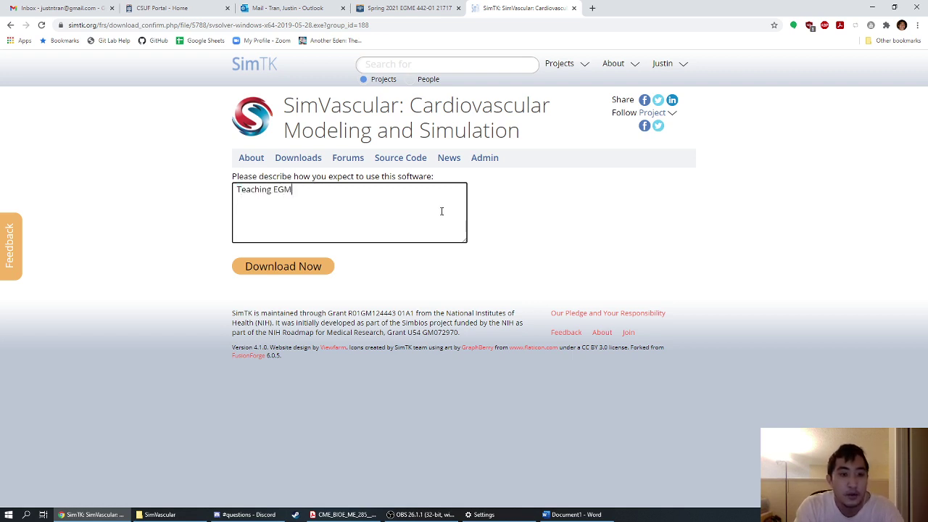
text(E 442: Computational Cardiovascular Engineering a)
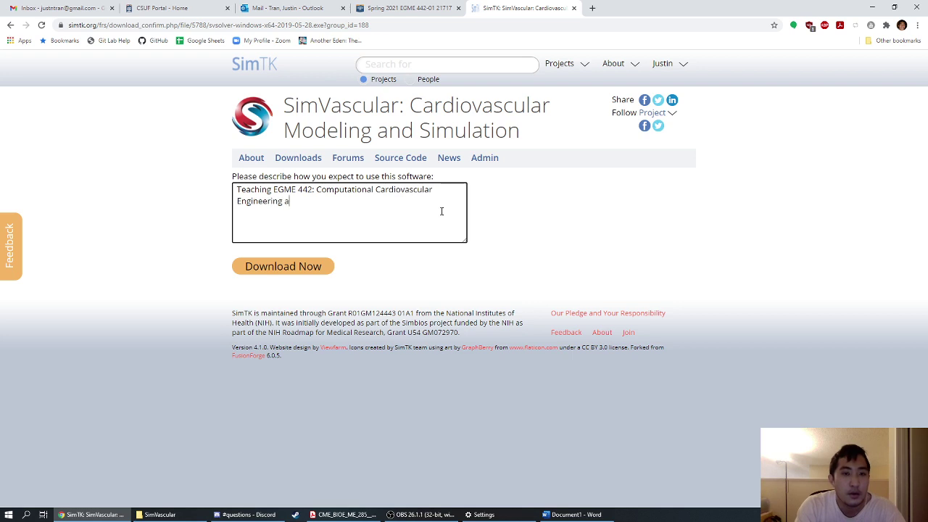
text(t California State University, Fullerton)
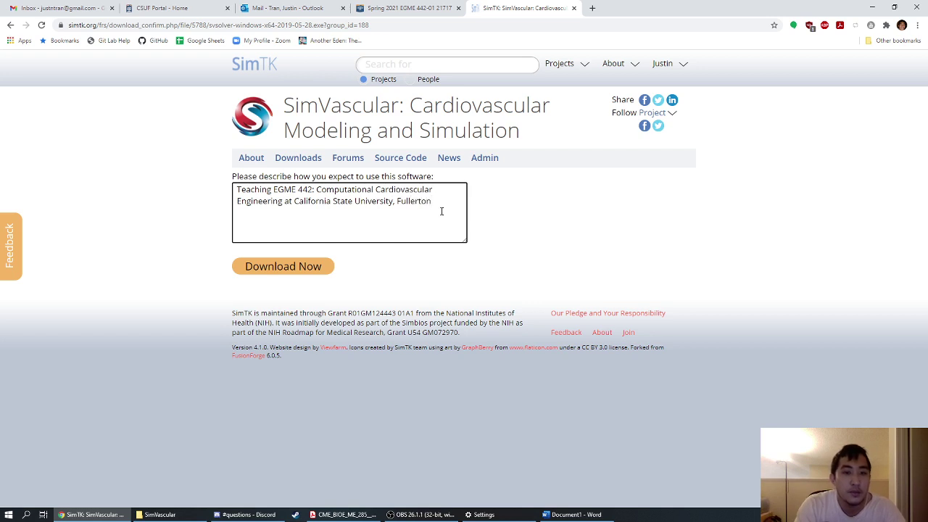
text(.)
click(272, 271)
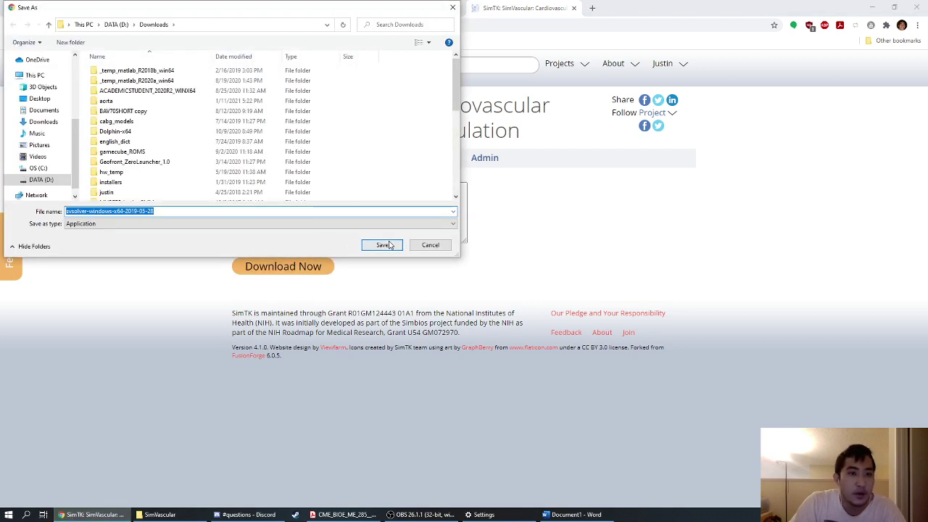
click(382, 245)
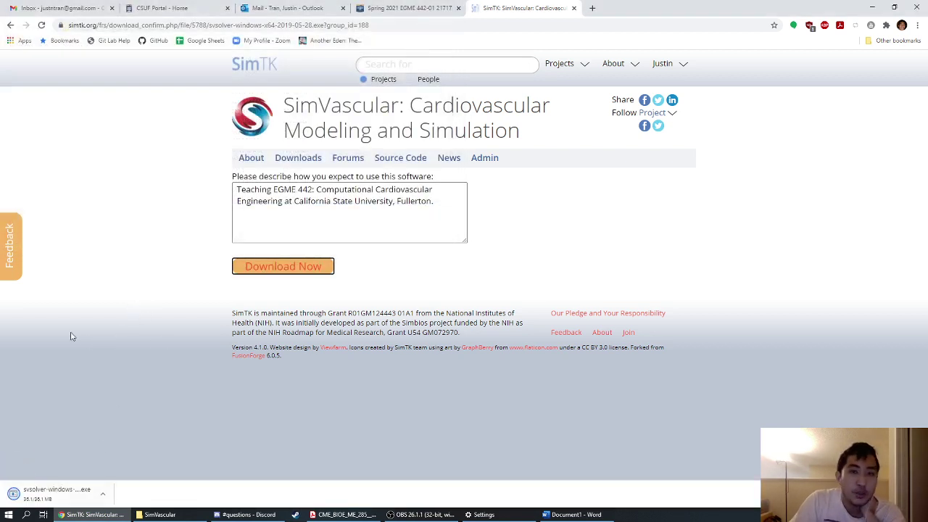
- Run the downloaded svSolver installer despite the SmartScreen block, agree to its license terms, and start the installation
click(50, 493)
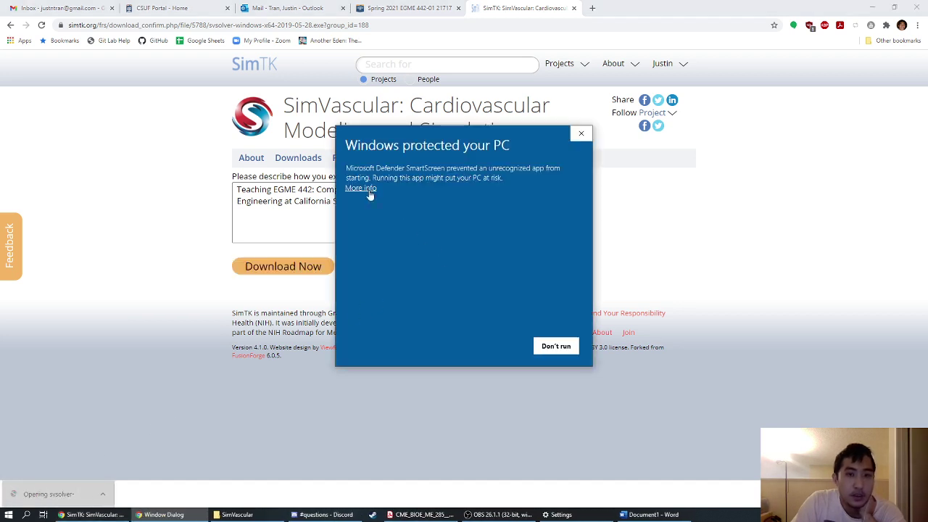
click(364, 190)
click(493, 346)
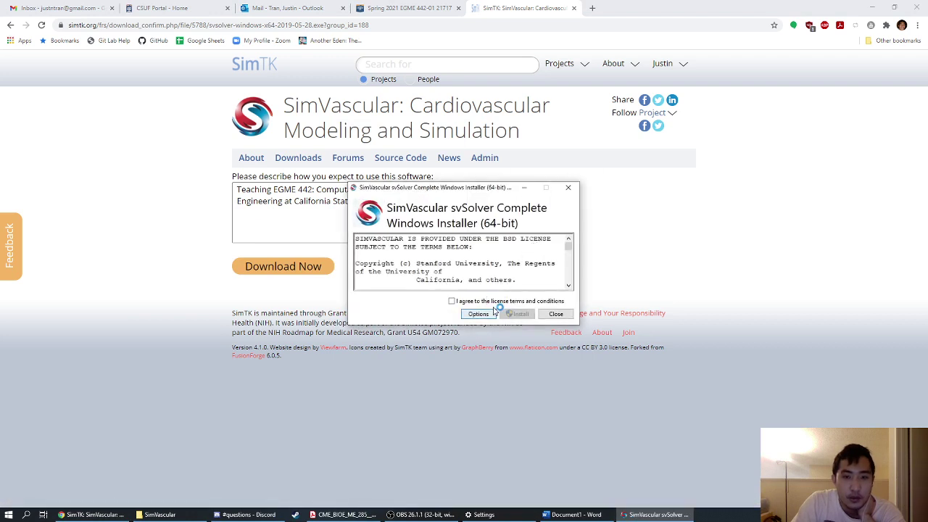
click(451, 300)
click(518, 313)
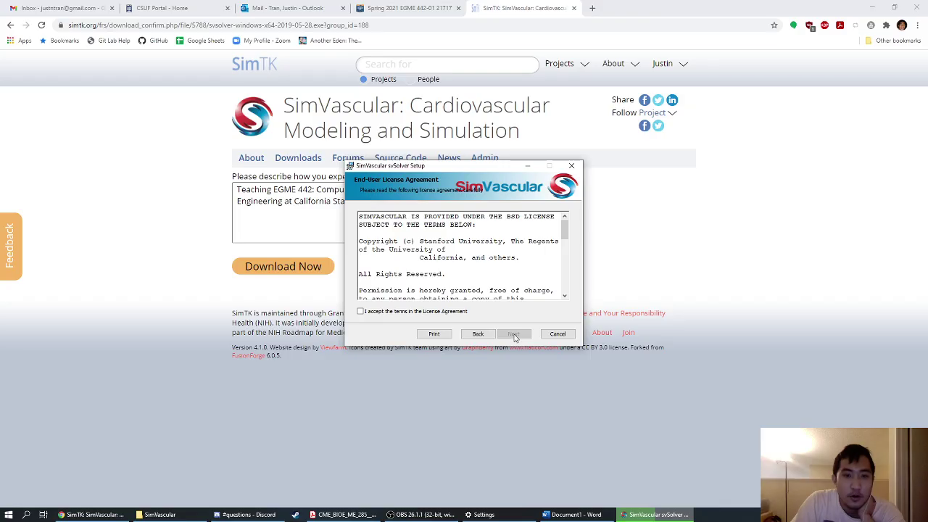
- Accept the End-User License Agreement in the SimVascular svSolver Setup wizard, complete the installation, and close the installer
click(516, 333)
click(516, 333)
click(518, 337)
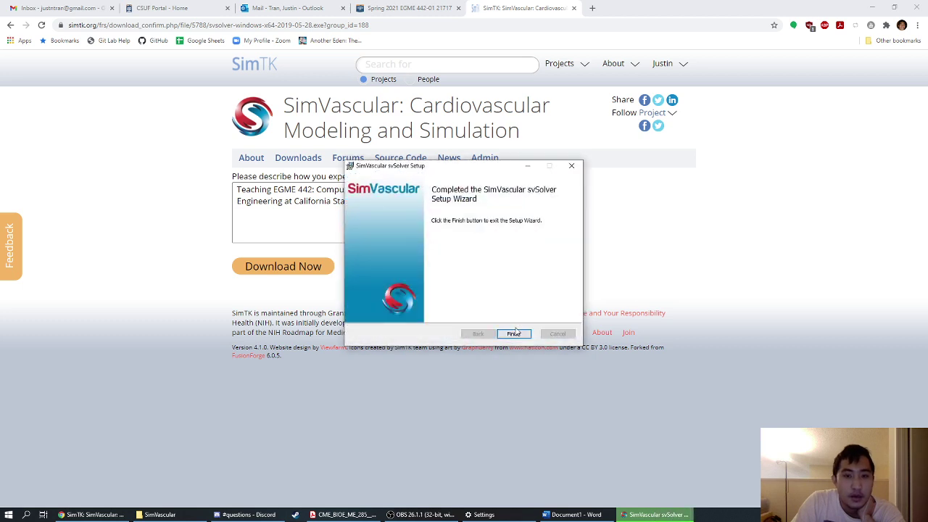
click(516, 335)
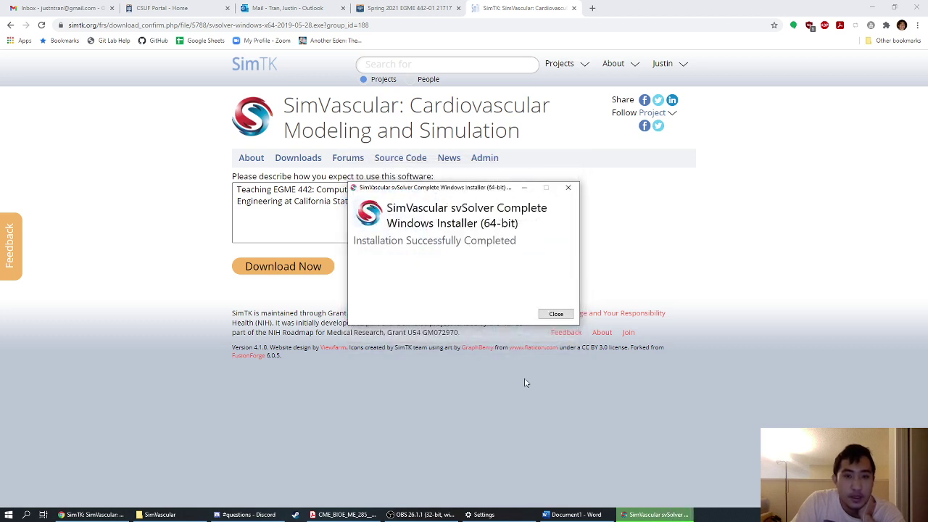
click(556, 314)
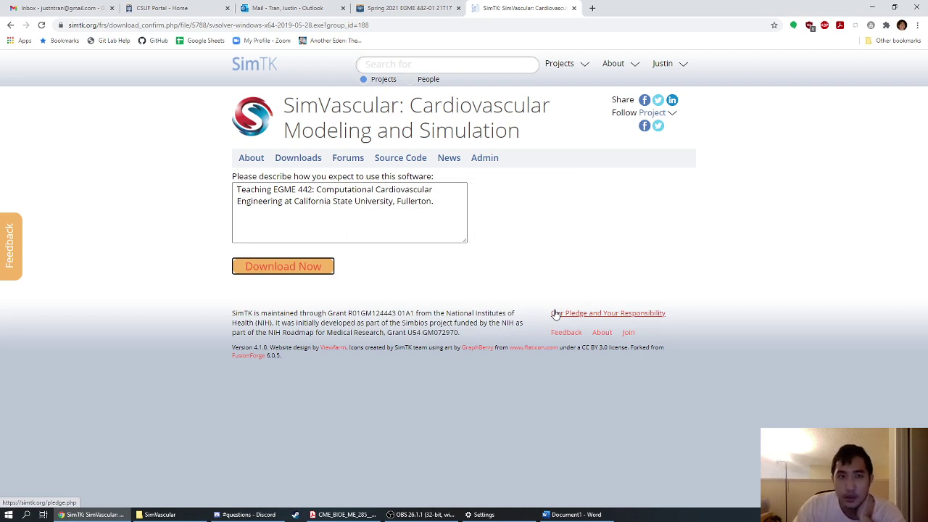
click(579, 25)
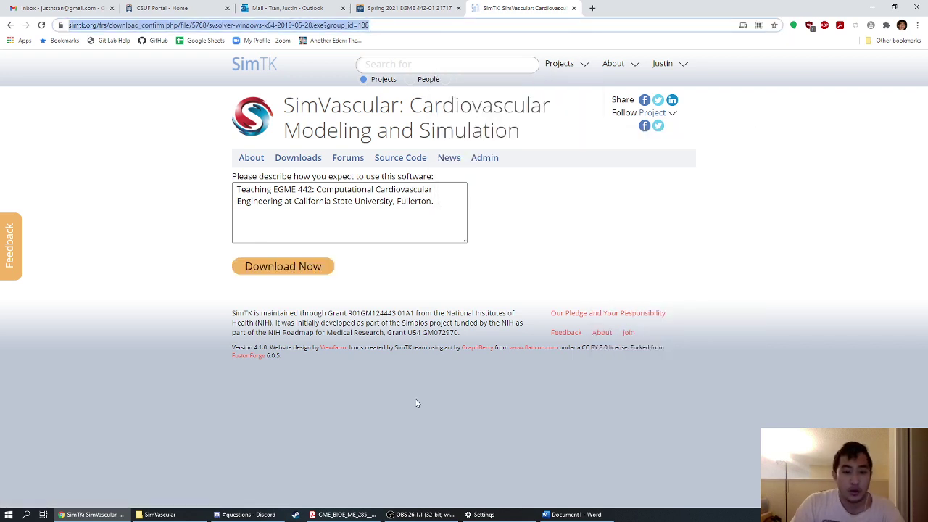
text(simv)
key(Return)
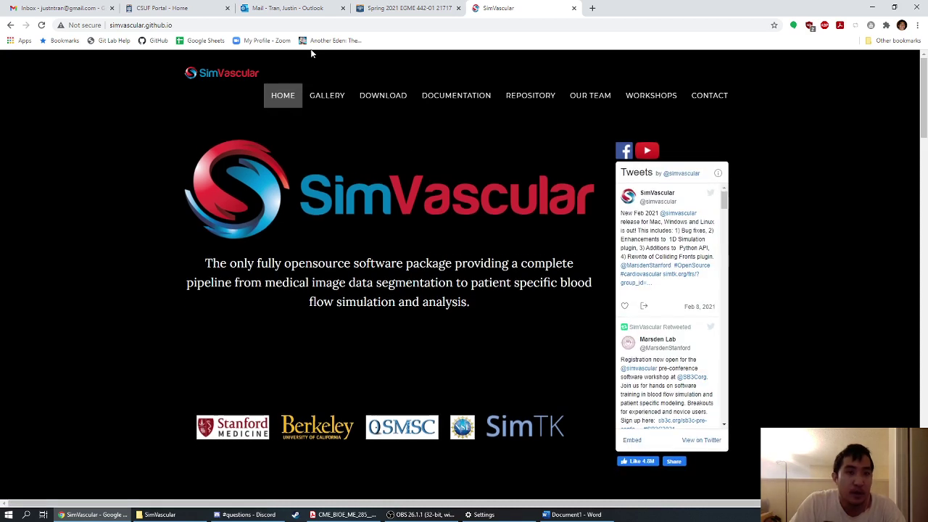
click(247, 30)
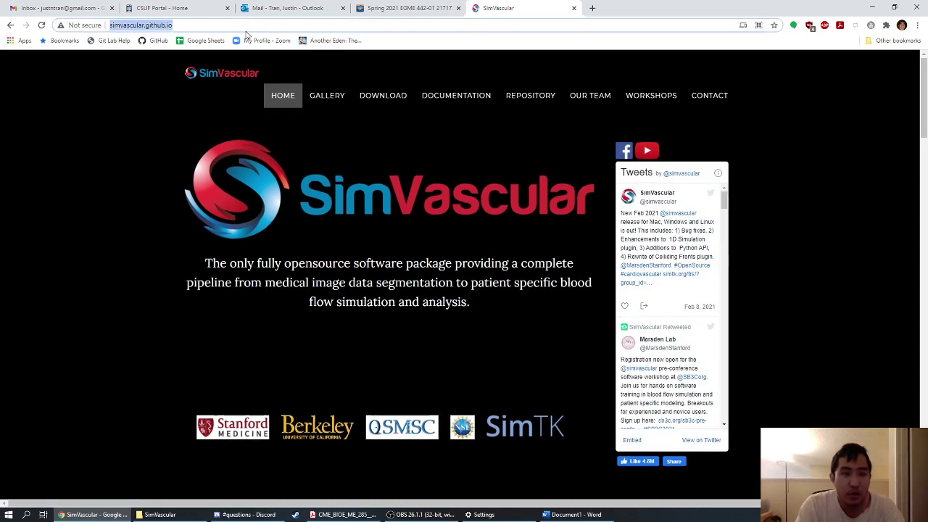
text(www.sim)
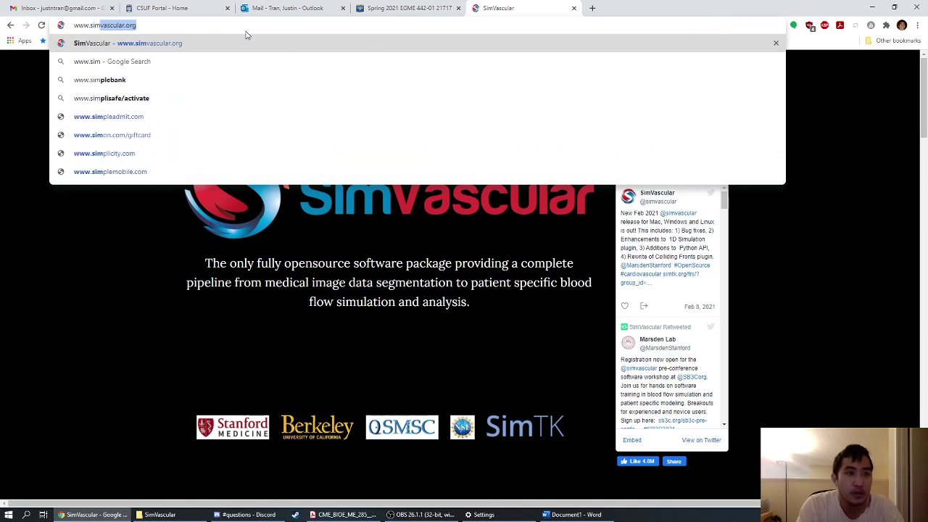
key(Return)
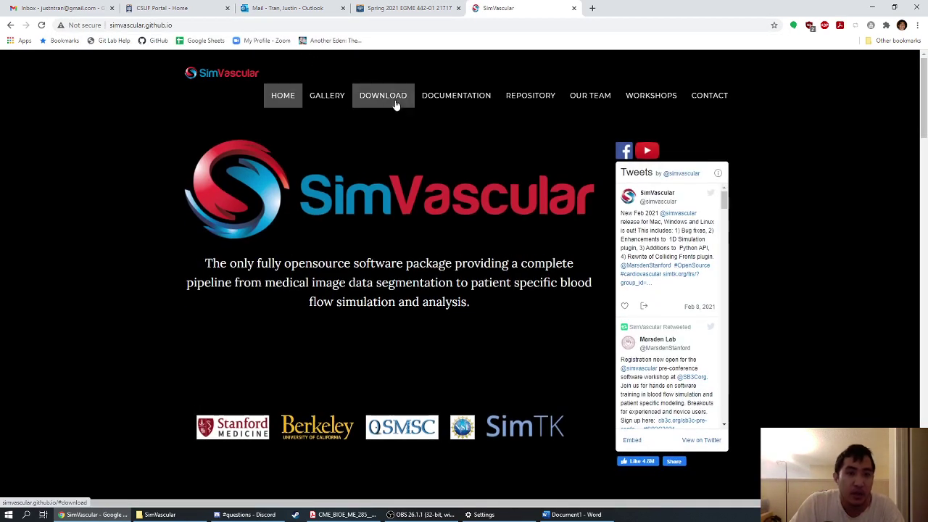
click(396, 105)
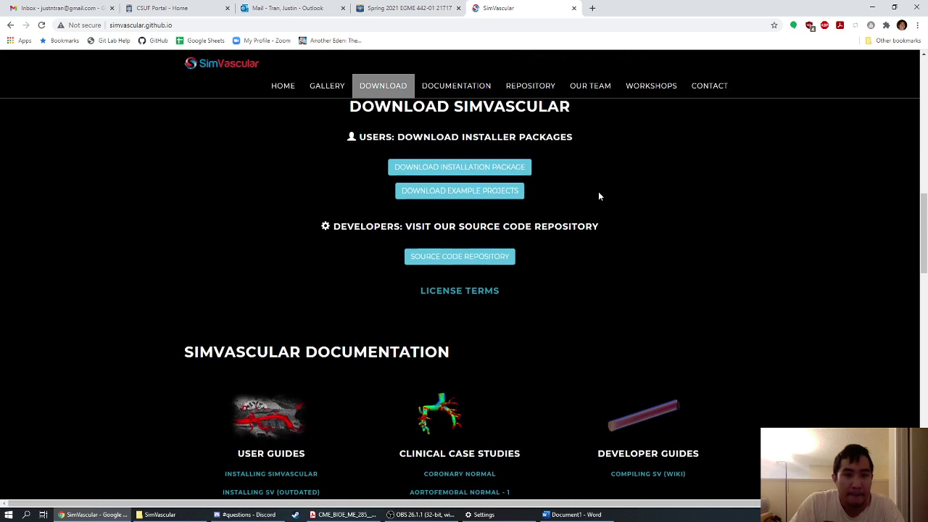
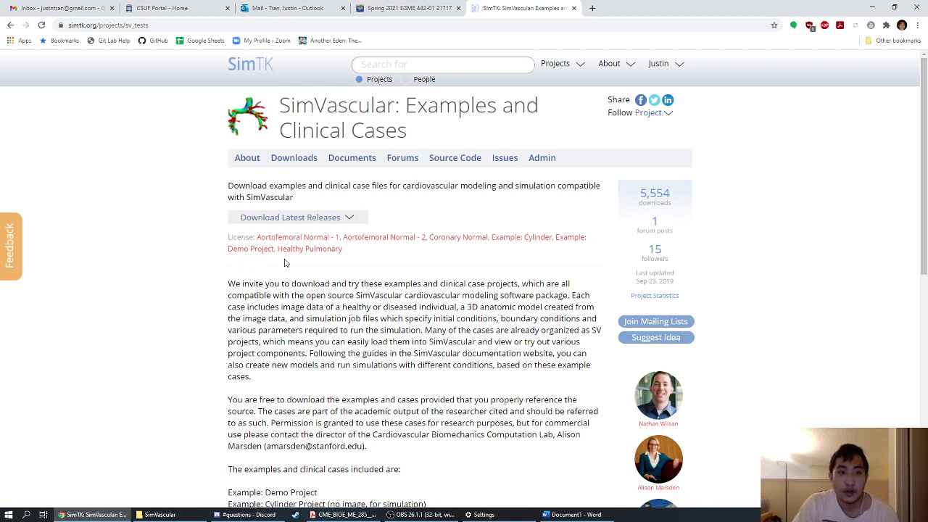
- Request DemoProject.zip from the latest releases and describe its use as "Teaching EGME 442: Computational Cardiovascular Engineering at California State University, Fullerton."
click(352, 218)
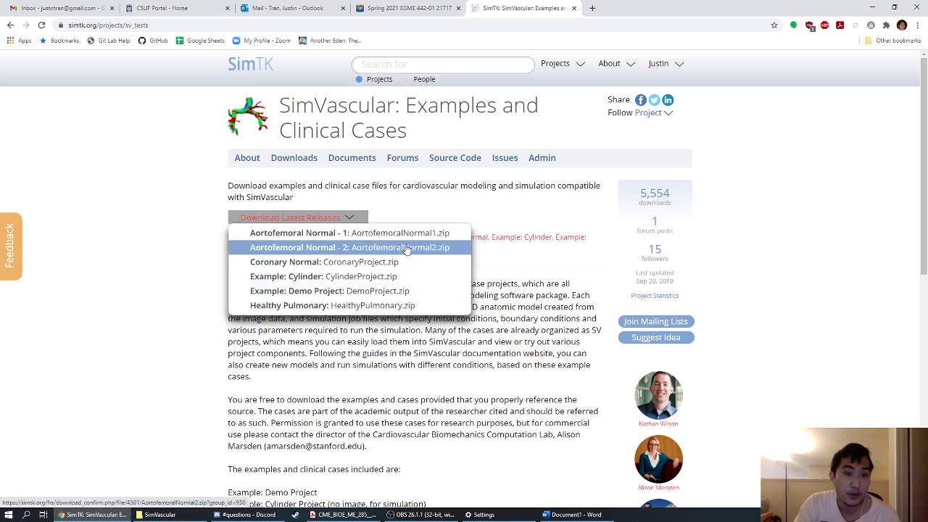
click(393, 291)
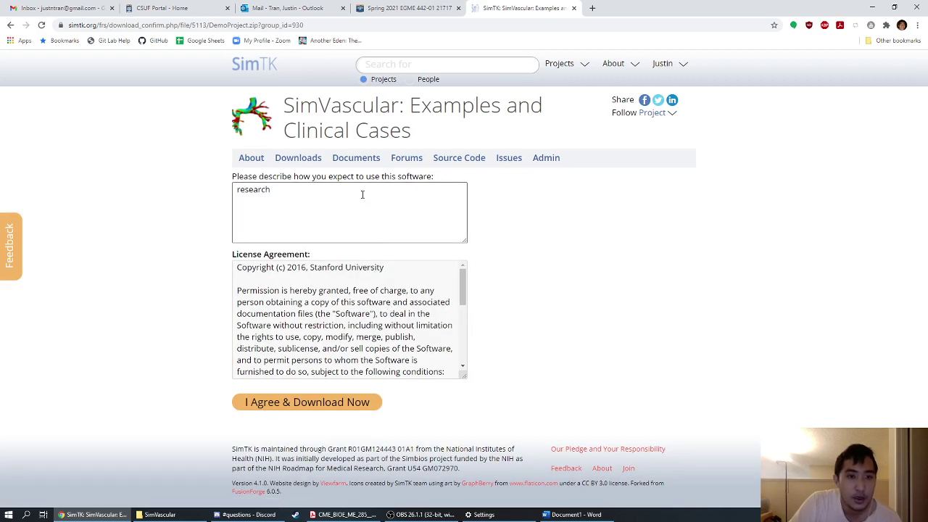
drag(279, 189, 169, 185)
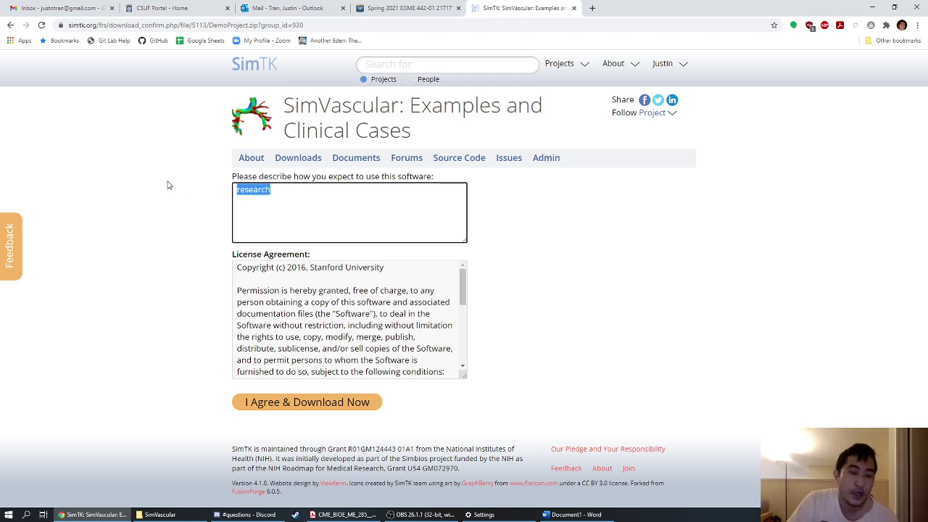
text(Teaching)
text( EH)
text(GME 442)
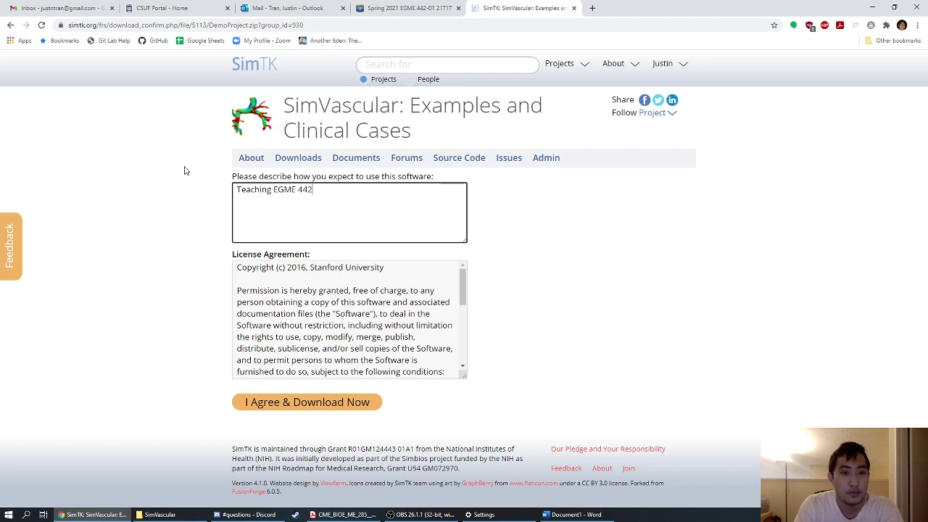
text(: Computa)
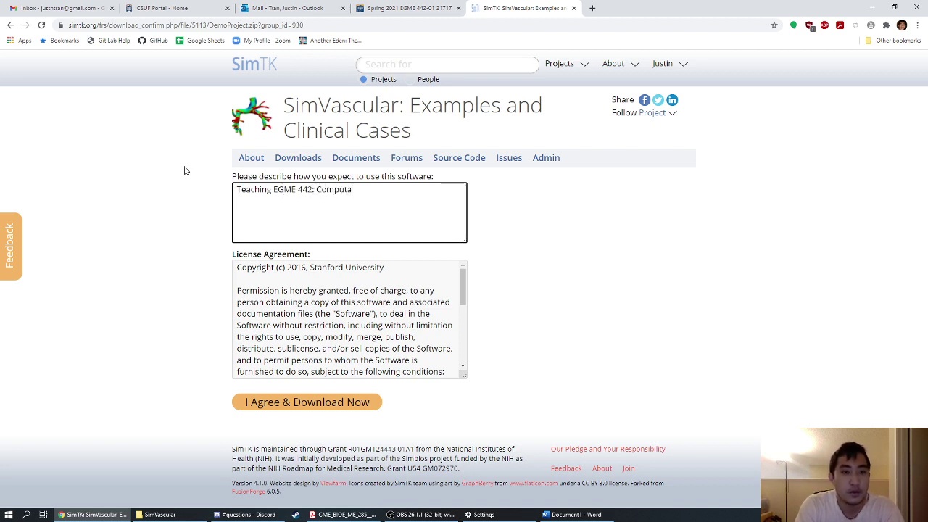
text(tional Cardiovascul)
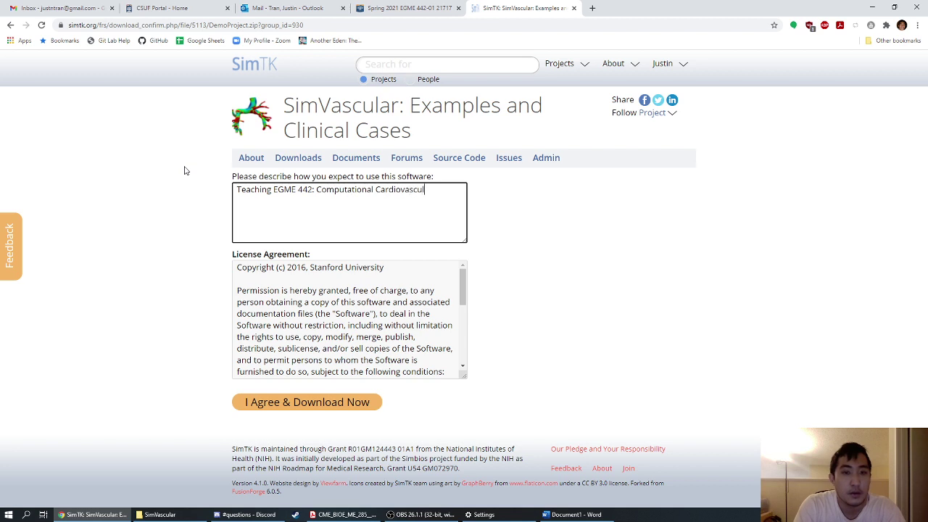
text(ar Engineering)
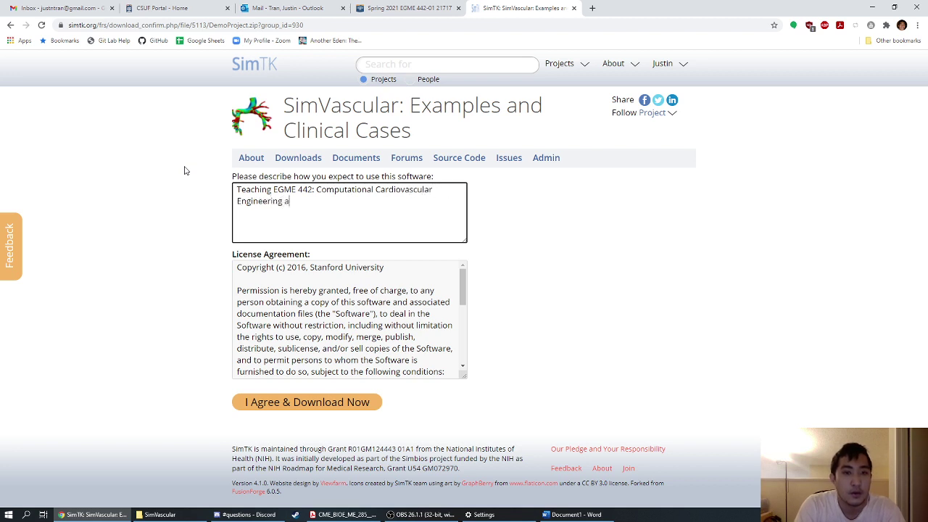
text( at California State University.)
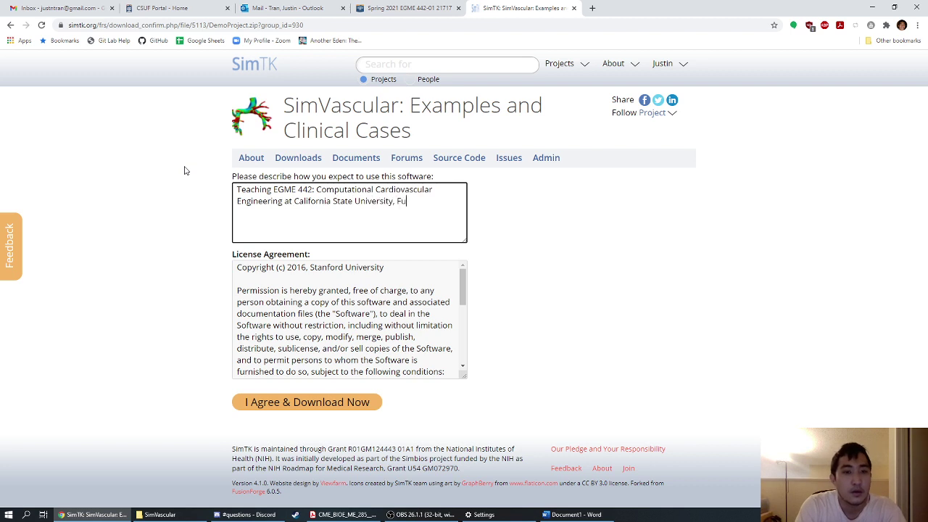
text( Fullerton.)
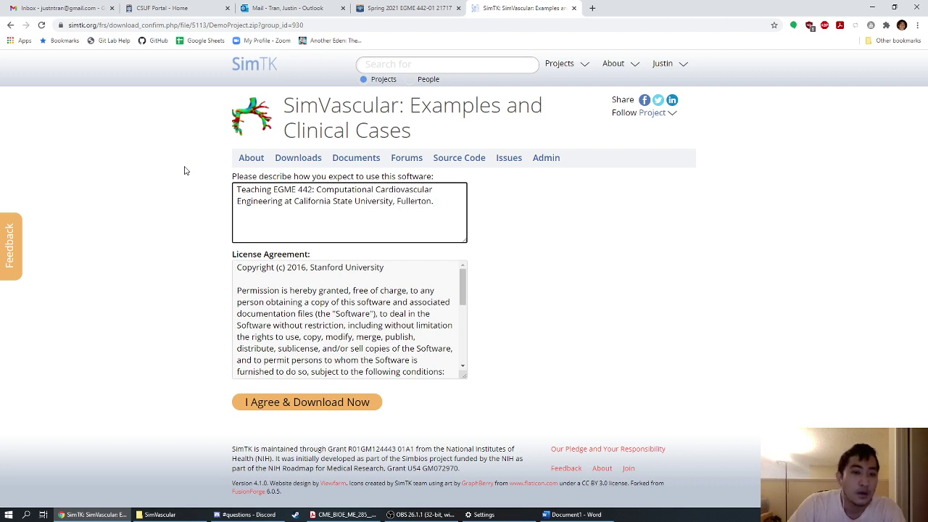
- Agree to the license and save DemoProject.zip in the Downloads folder on the DATA (D:) drive
click(297, 404)
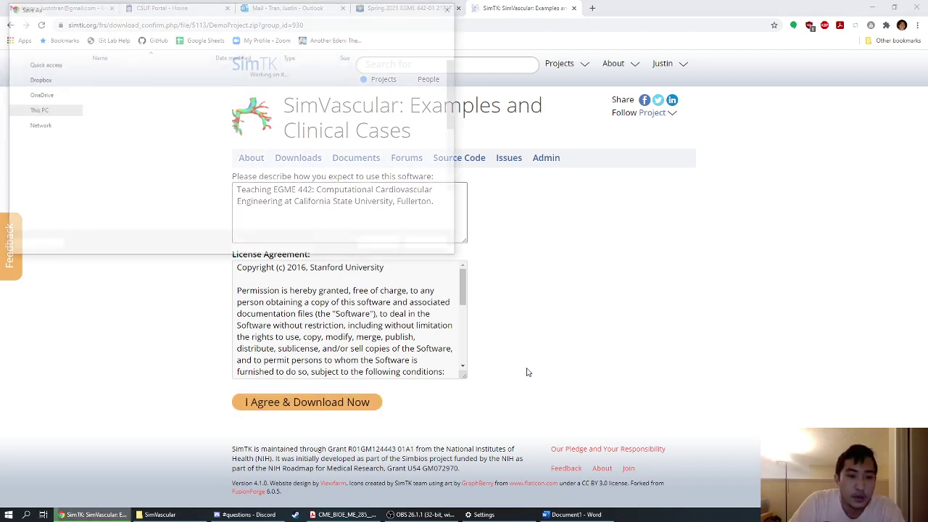
scroll(306, 198, down, 5)
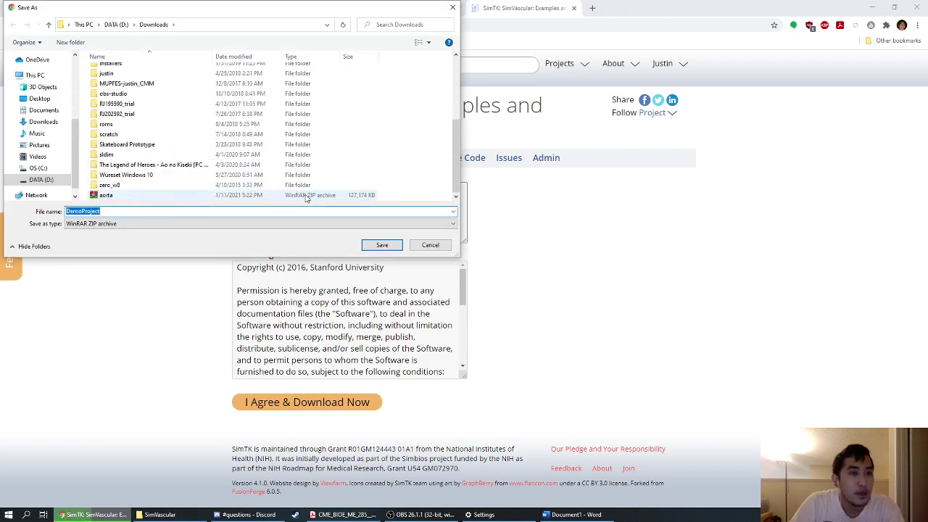
click(380, 244)
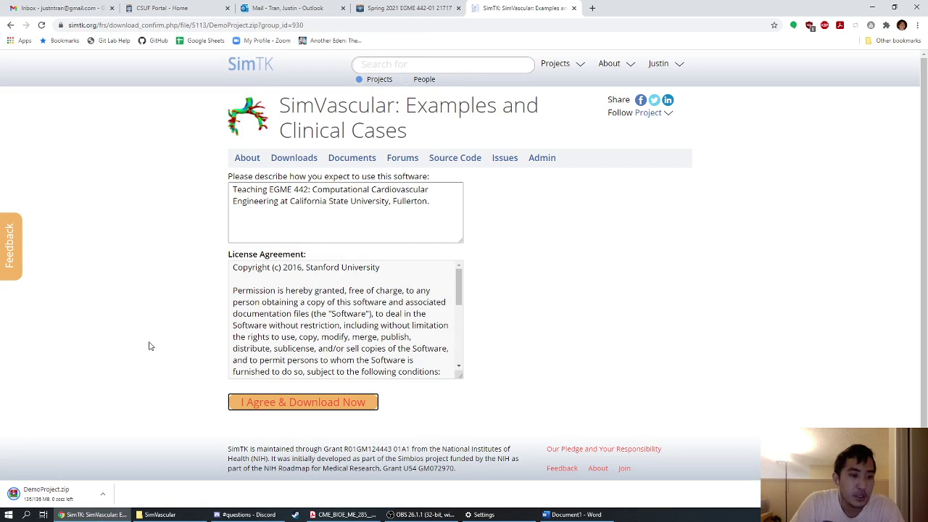
- Open the downloaded DemoProject.zip, extract its contents with WinRAR, and close the archive
click(48, 493)
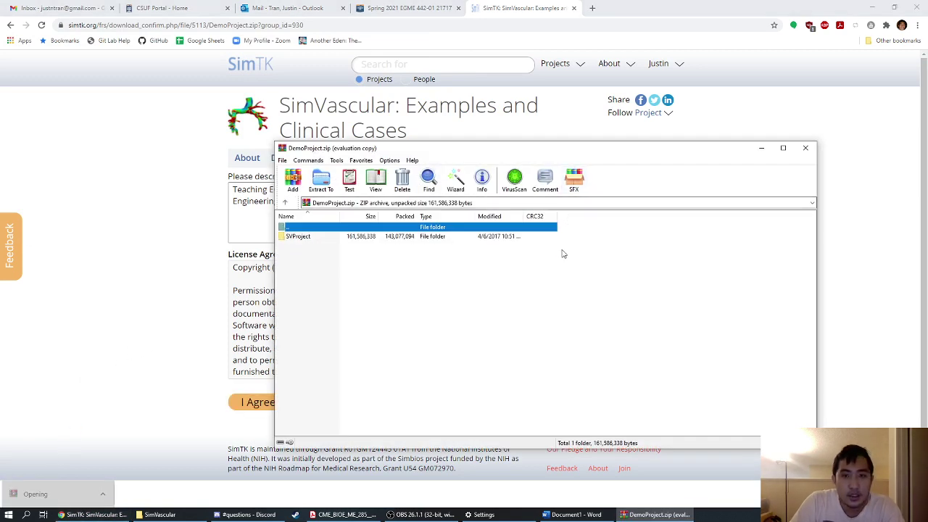
click(537, 226)
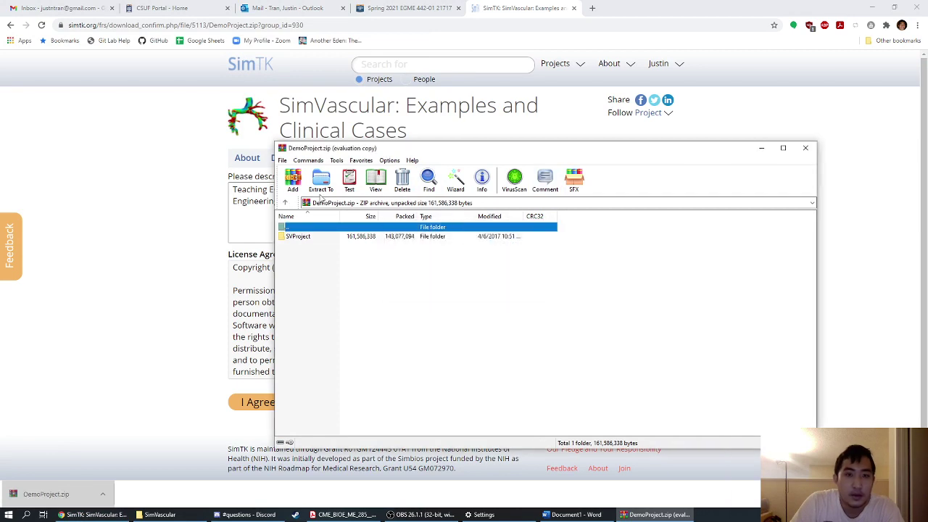
click(318, 181)
click(487, 364)
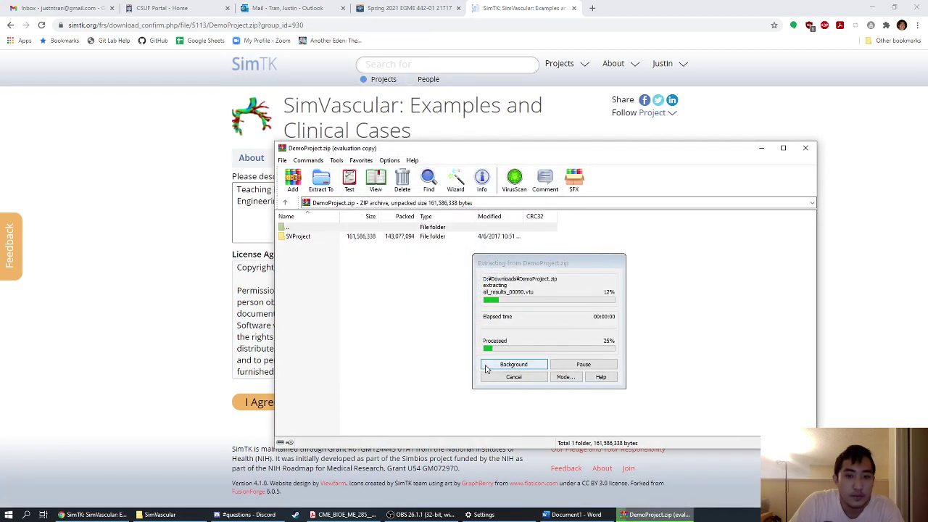
click(805, 148)
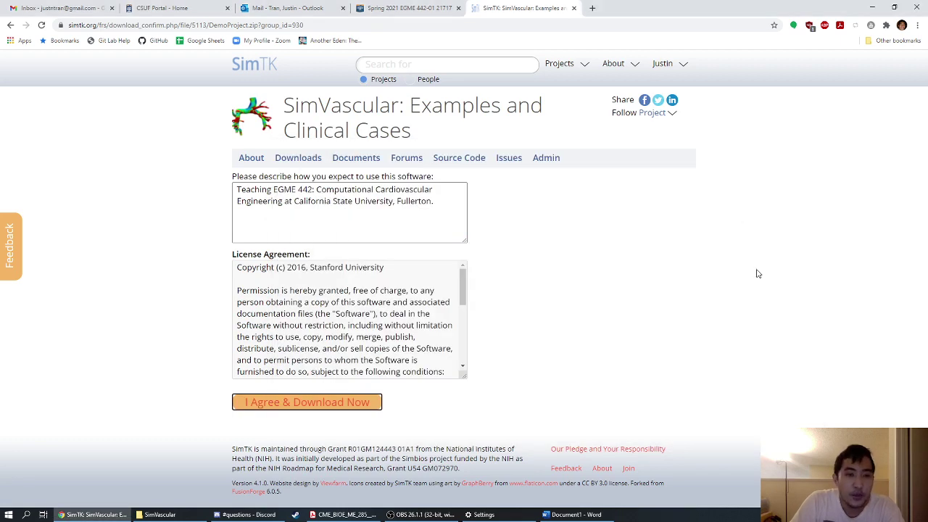
- Launch SimVascular from the installed SimVascular-21.02.11 program group
click(9, 514)
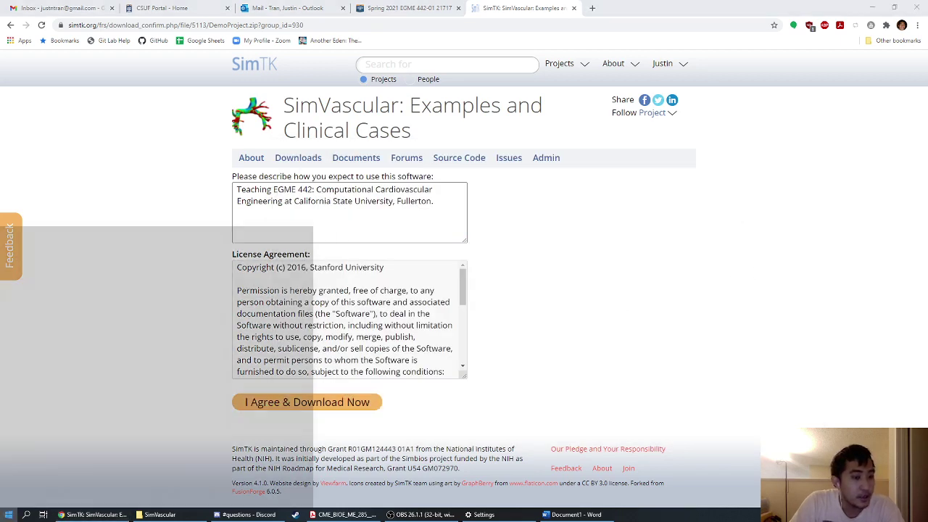
scroll(108, 391, down, 5)
scroll(141, 428, down, 10)
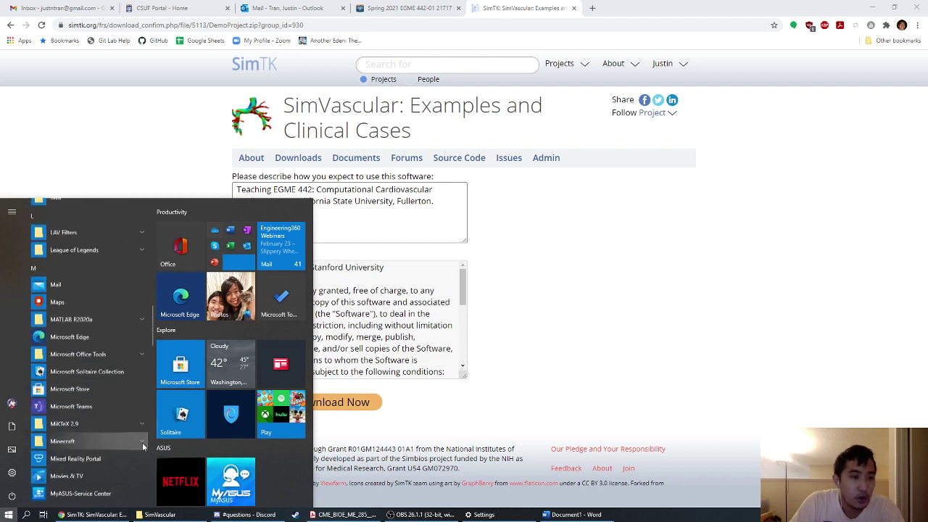
scroll(134, 439, down, 5)
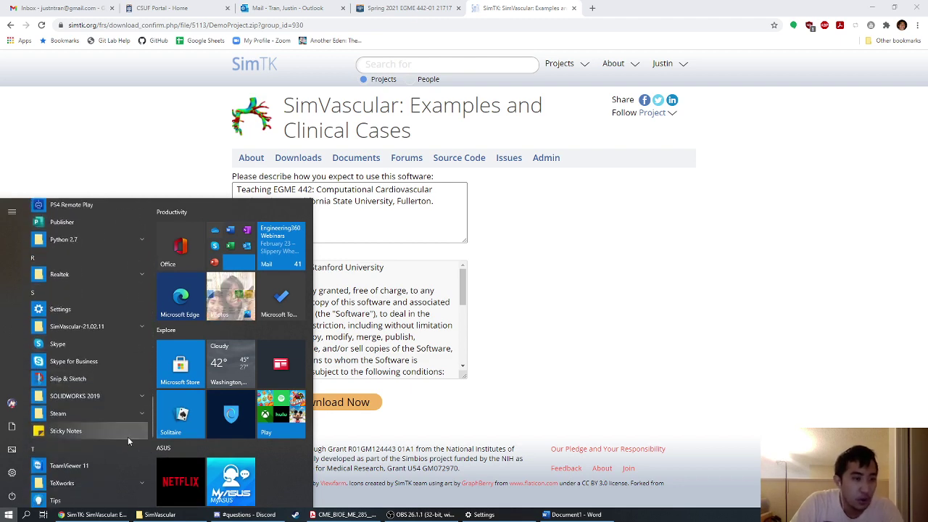
click(124, 326)
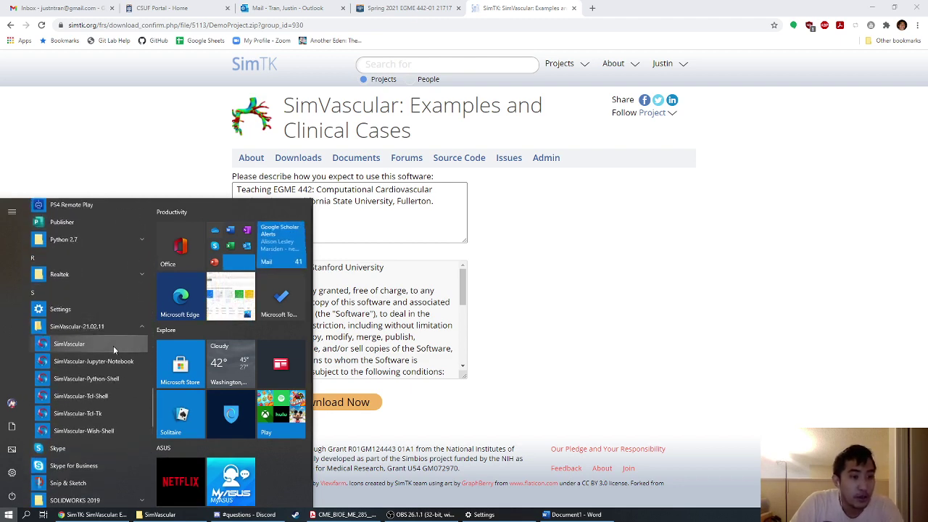
click(113, 343)
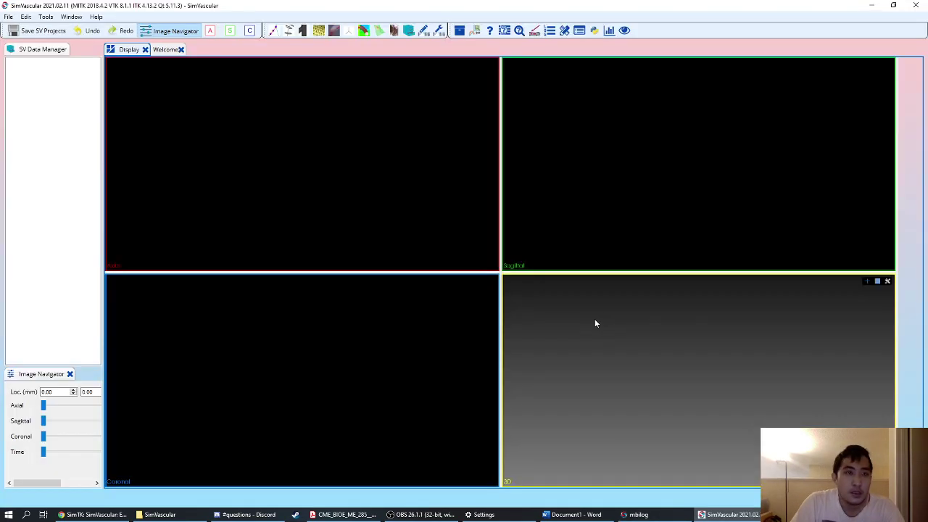
- Start opening an existing SV project and browse to the Downloads folder on the DATA (D:) drive
click(8, 17)
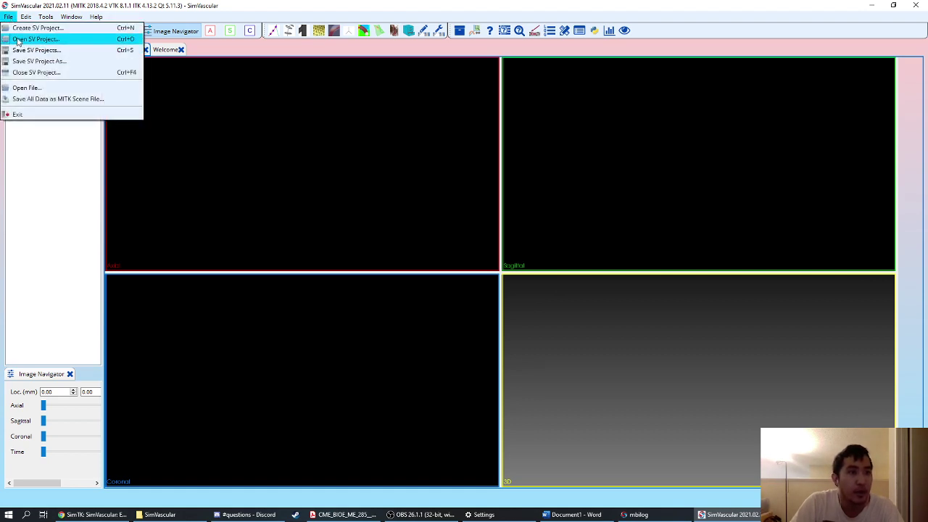
click(18, 40)
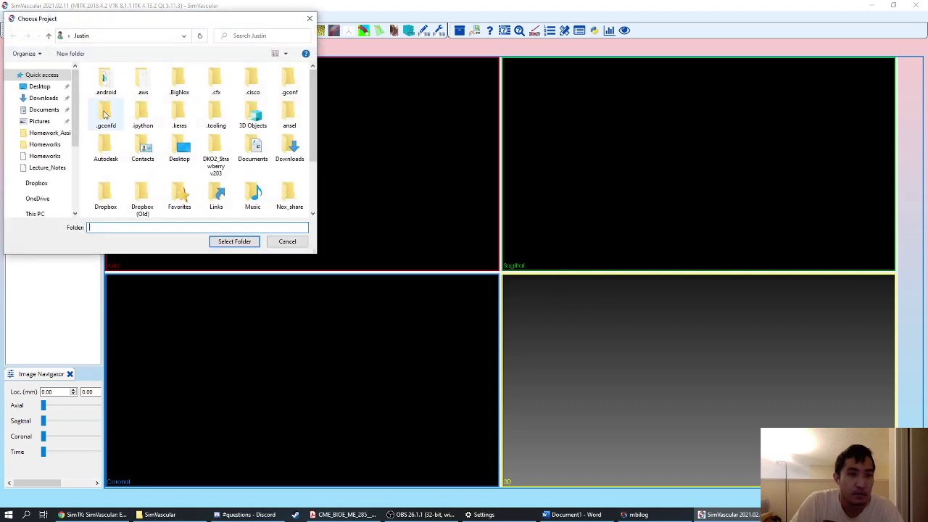
click(45, 98)
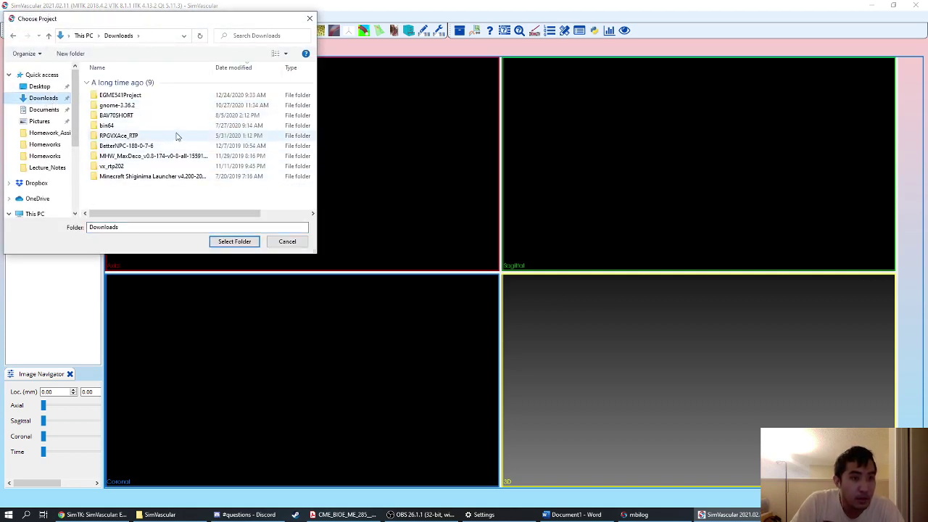
click(8, 213)
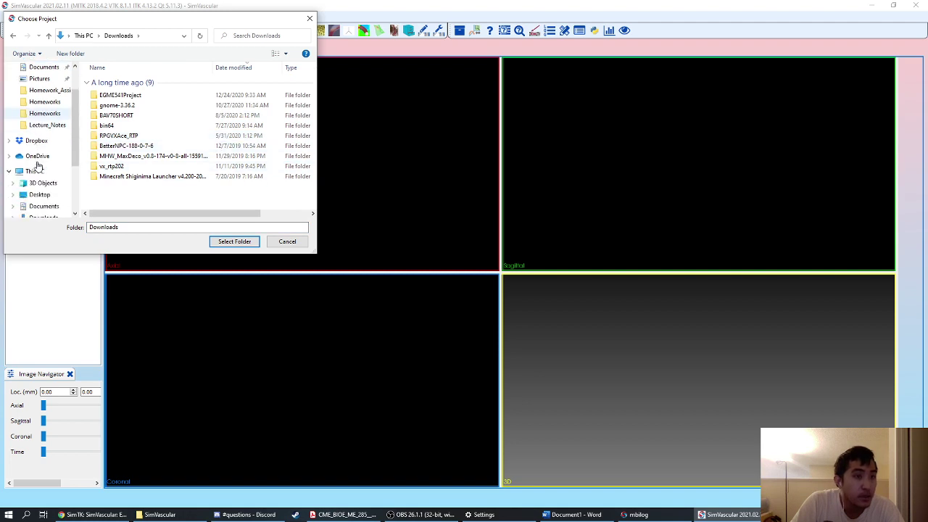
scroll(41, 174, down, 2)
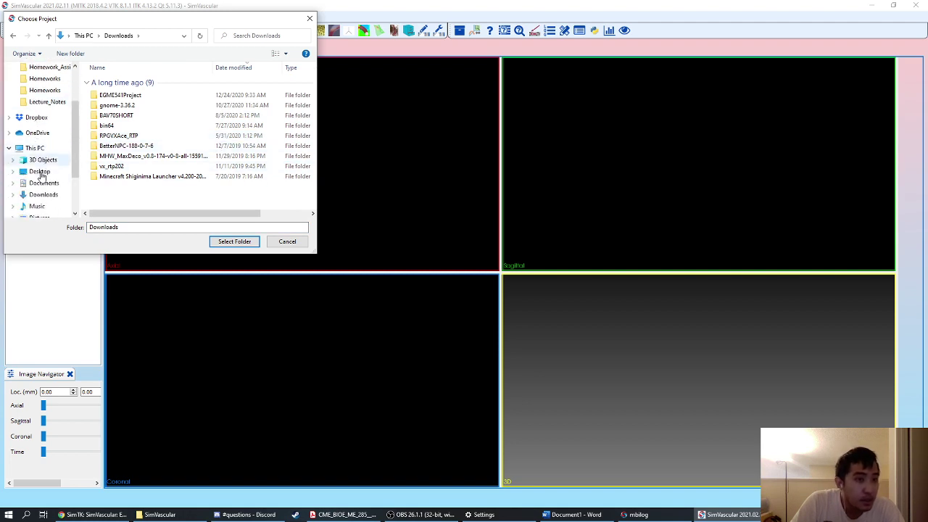
click(41, 205)
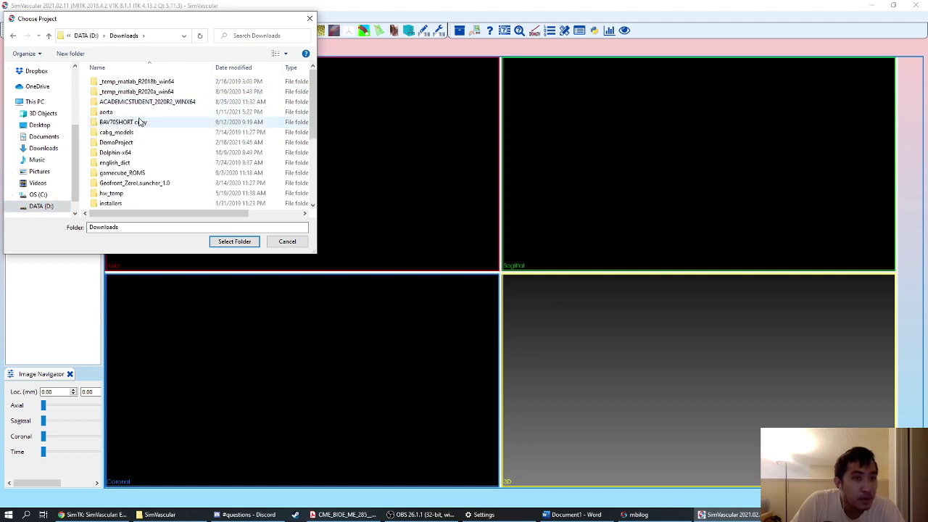
- Select the SVProject folder inside DemoProject and load it as the project
double_click(160, 145)
double_click(147, 83)
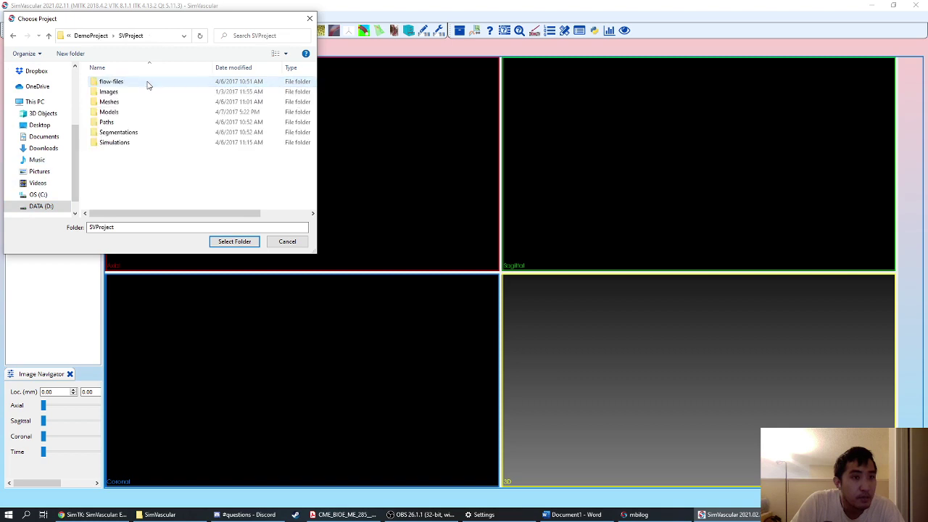
click(91, 36)
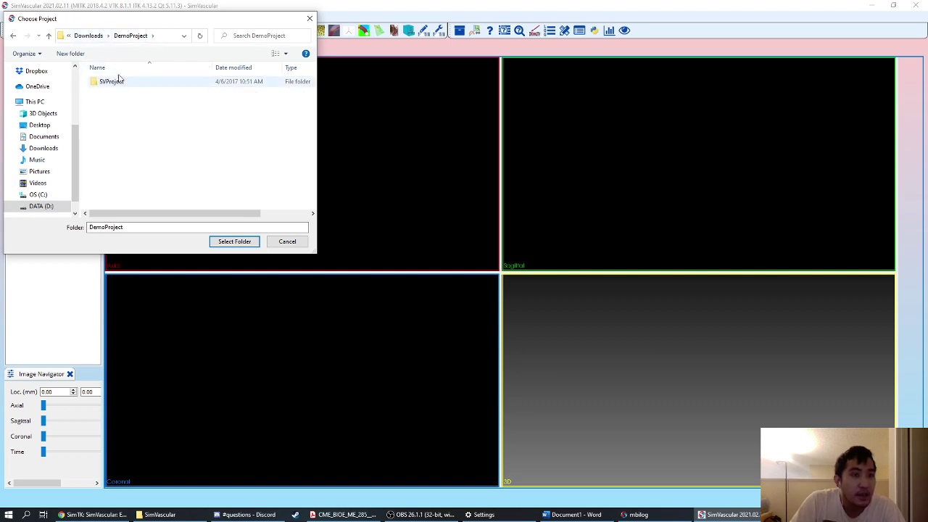
click(91, 37)
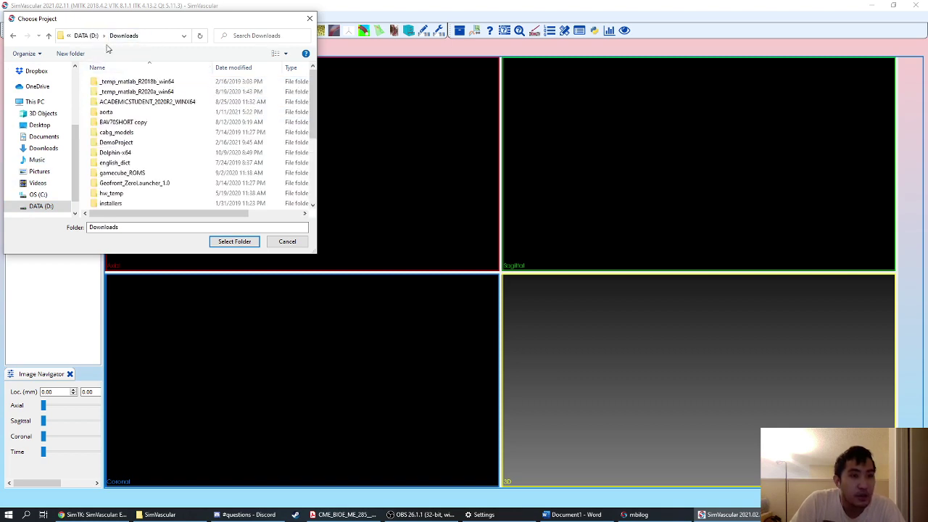
double_click(116, 142)
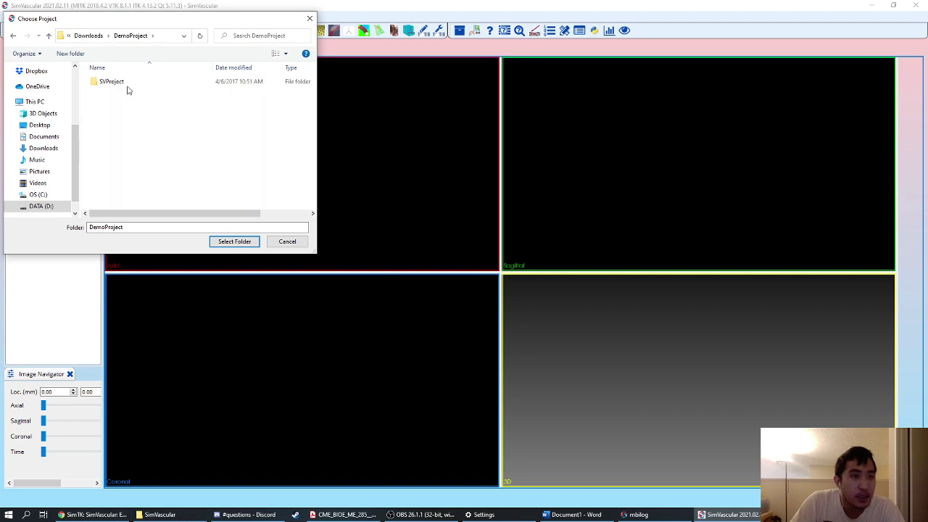
double_click(115, 81)
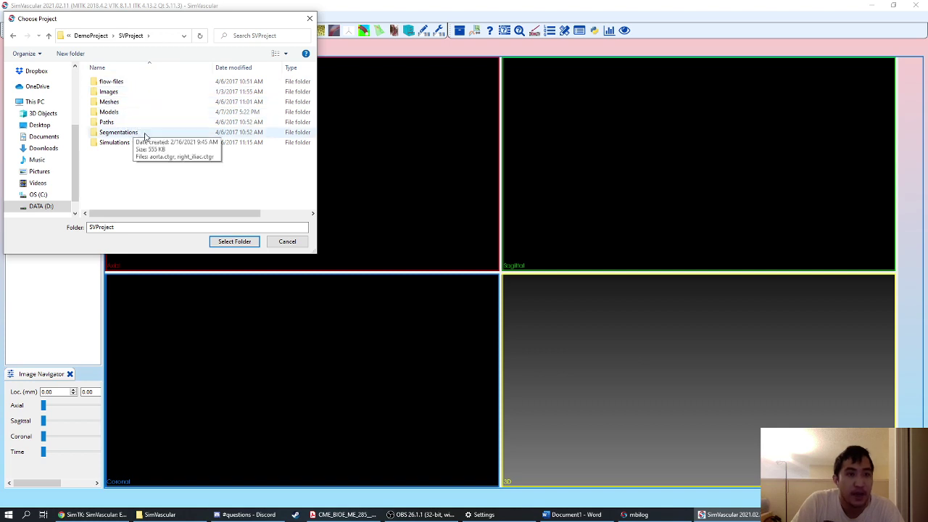
click(236, 243)
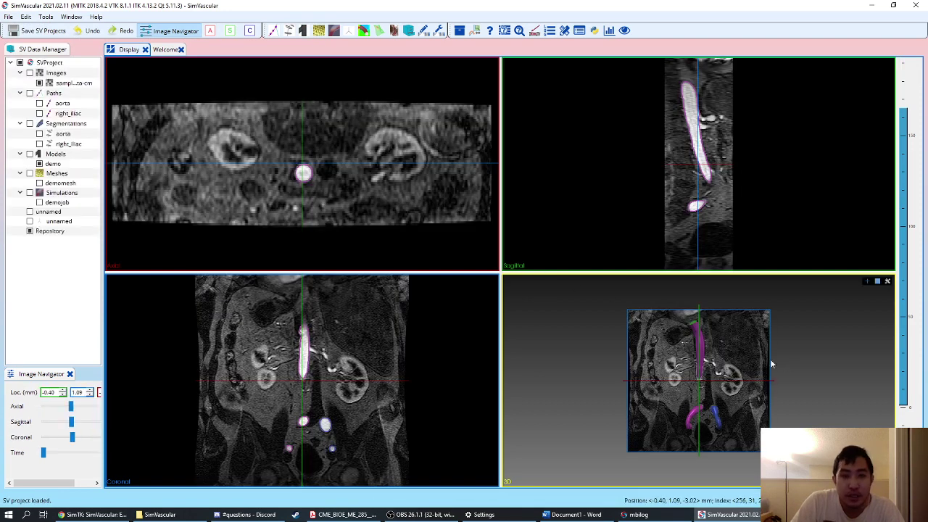
- Examine the loaded scan by rotating the 3D view and moving back and forth through the coronal image slices
drag(728, 362, 580, 299)
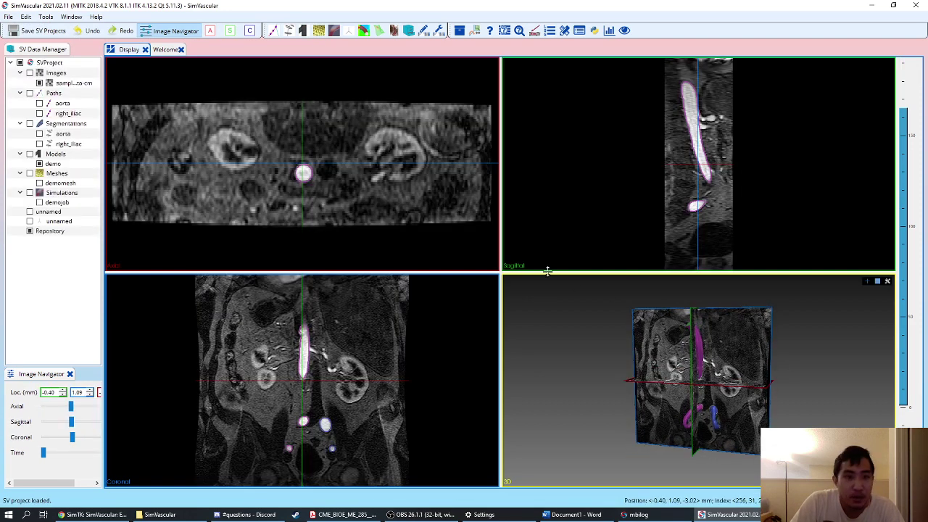
scroll(424, 208, down, 1)
scroll(412, 207, up, 1)
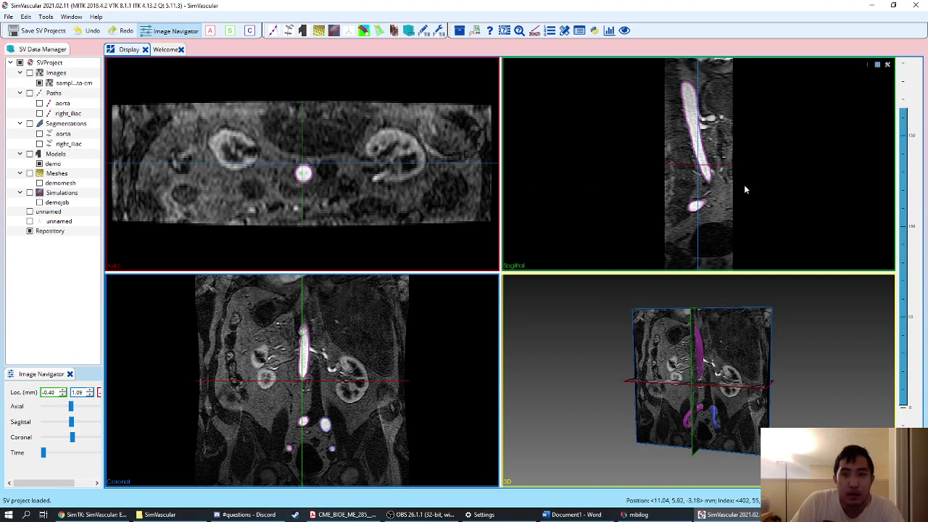
scroll(348, 387, down, 5)
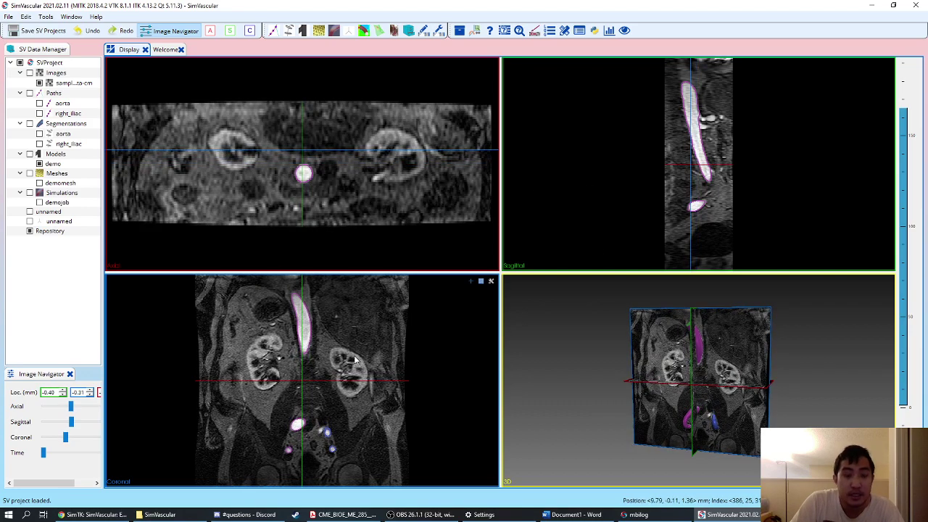
scroll(356, 355, up, 6)
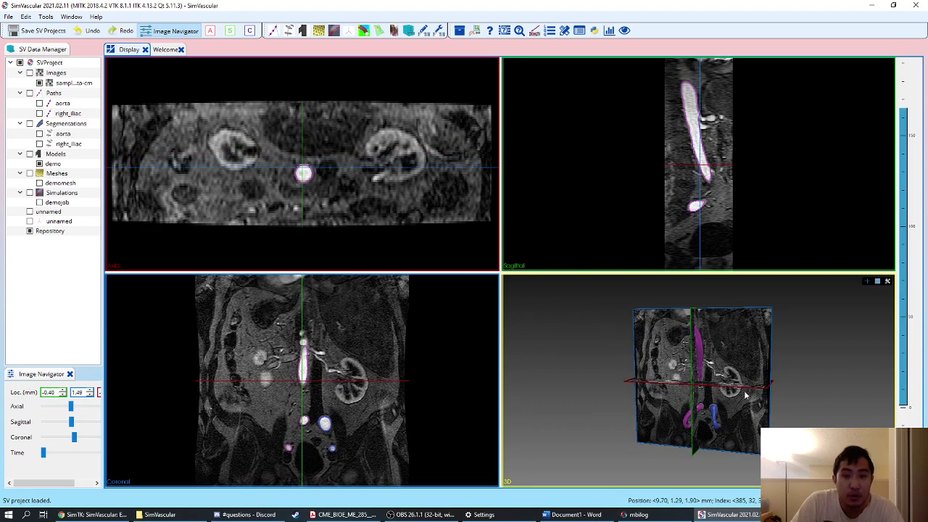
- Enlarge the 3D view to fill the display area and hide the image slice planes around the vessel model
mouse_move(739, 346)
mouse_down()
mouse_move(652, 306)
mouse_move(753, 449)
mouse_move(732, 393)
mouse_move(733, 352)
mouse_up()
click(877, 282)
drag(661, 259, 572, 236)
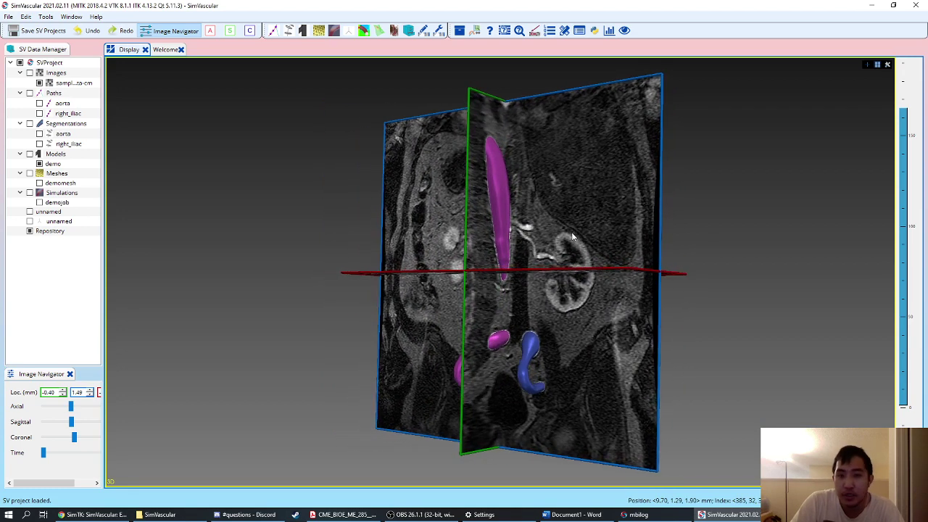
click(866, 65)
click(858, 85)
- Inspect the demo vessel model in the 3D view from several angles and distances, including both iliac branches
mouse_move(552, 205)
mouse_down()
mouse_move(471, 200)
mouse_move(557, 215)
mouse_up()
scroll(528, 239, up, 3)
scroll(517, 211, down, 3)
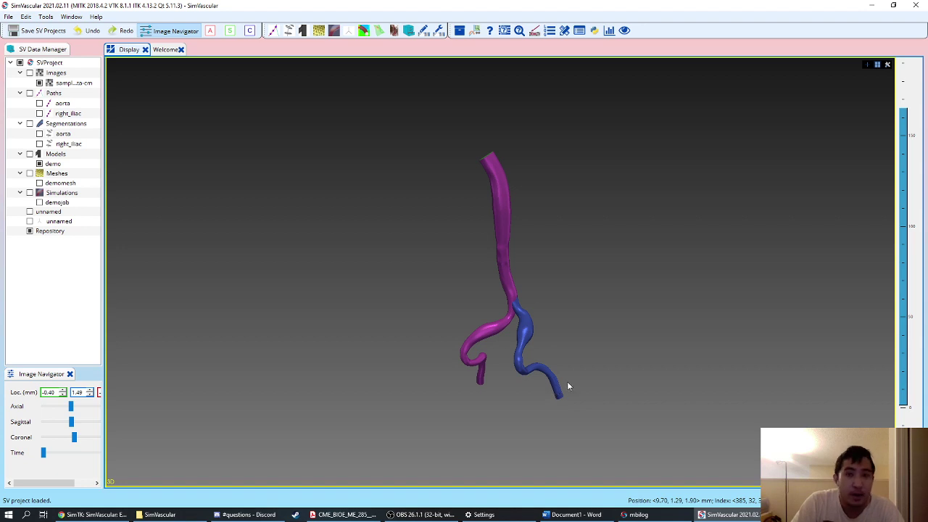
drag(545, 286, 540, 326)
scroll(540, 326, up, 3)
scroll(541, 326, down, 3)
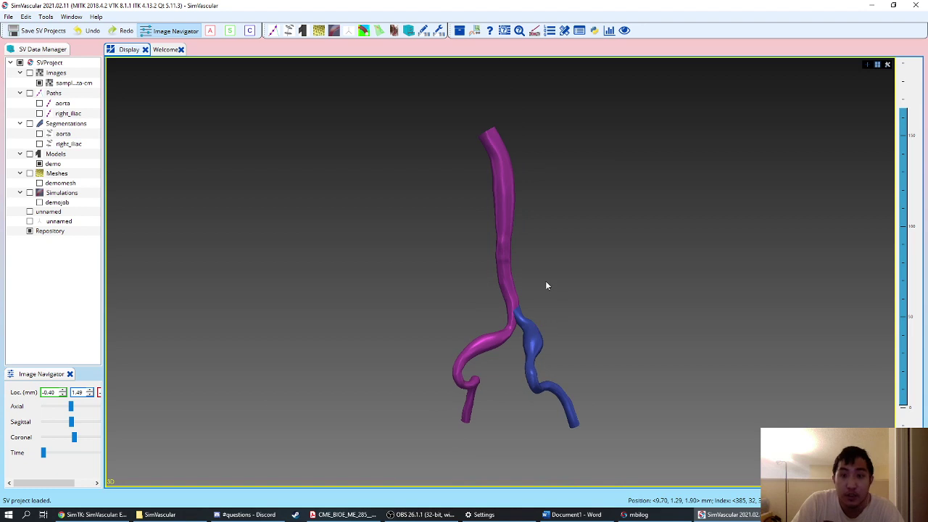
drag(548, 282, 507, 269)
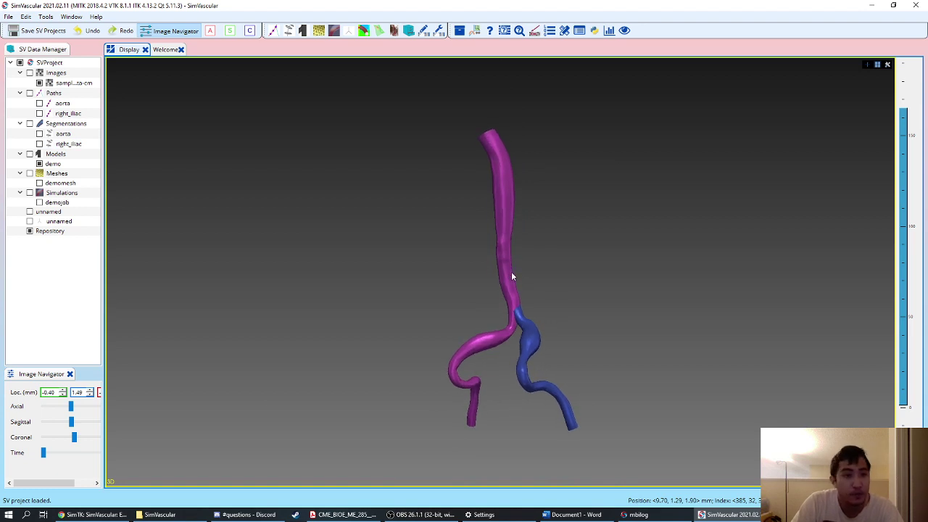